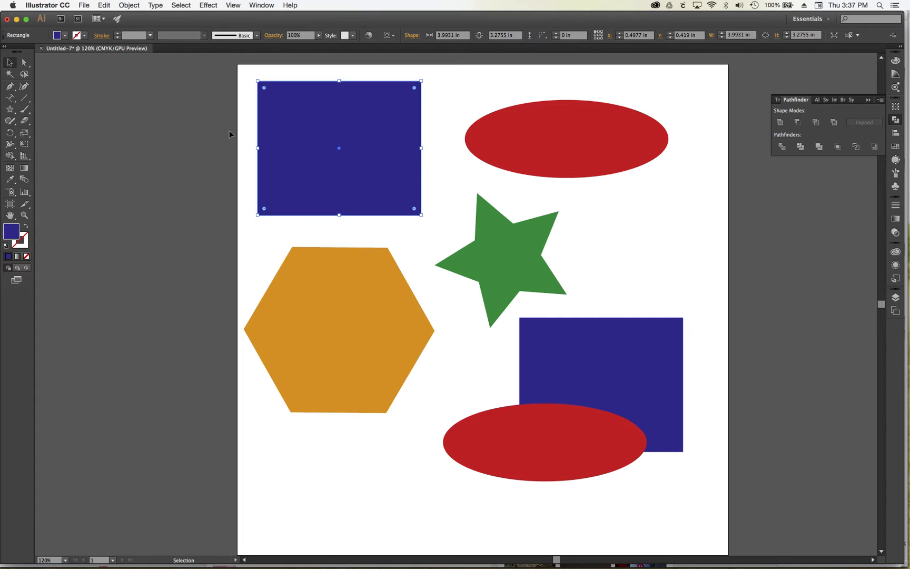
# Add path text reading "have a wonderful day" around the blue rectangle's outline, starting midway along its upper edge.
pyautogui.click(16, 105)
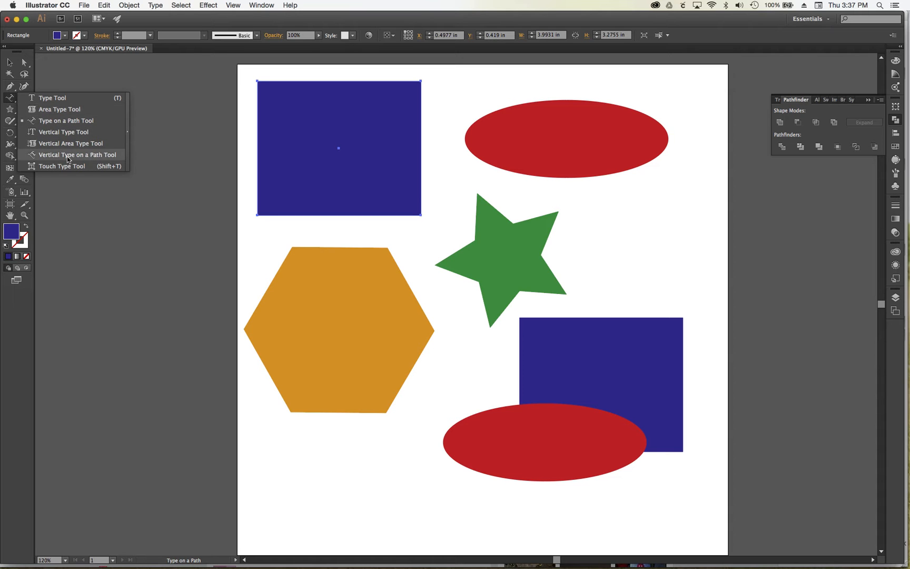
pyautogui.click(59, 120)
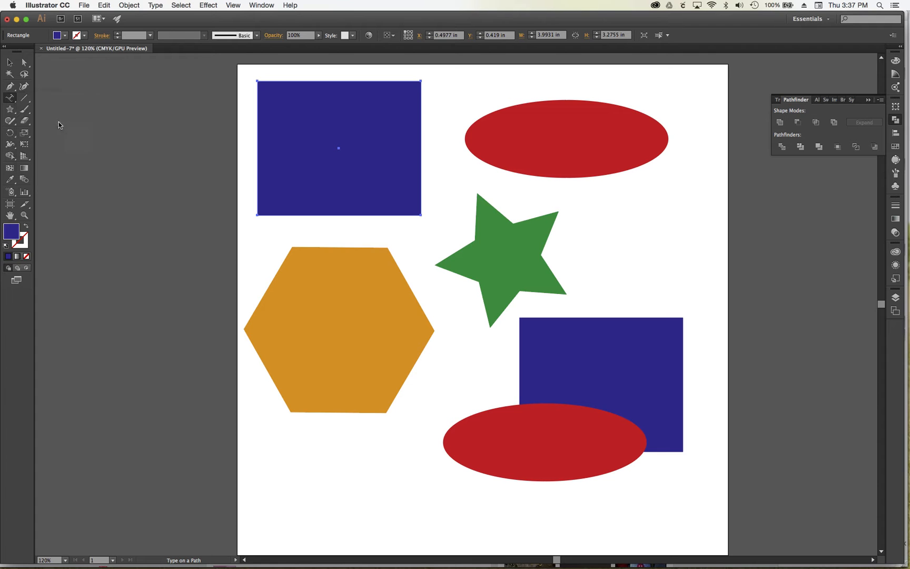
pyautogui.press('v')
pyautogui.click(214, 110)
pyautogui.click(306, 114)
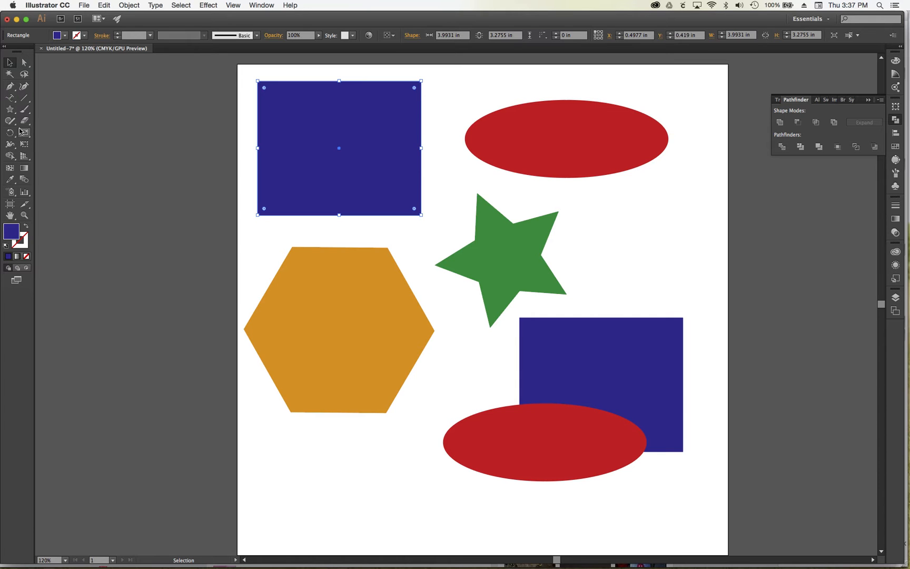
pyautogui.click(10, 98)
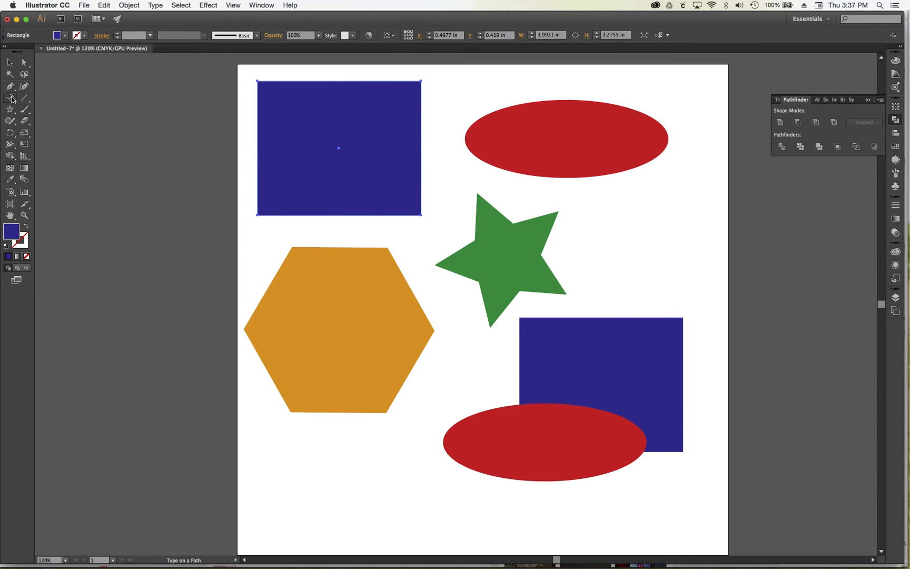
pyautogui.click(341, 82)
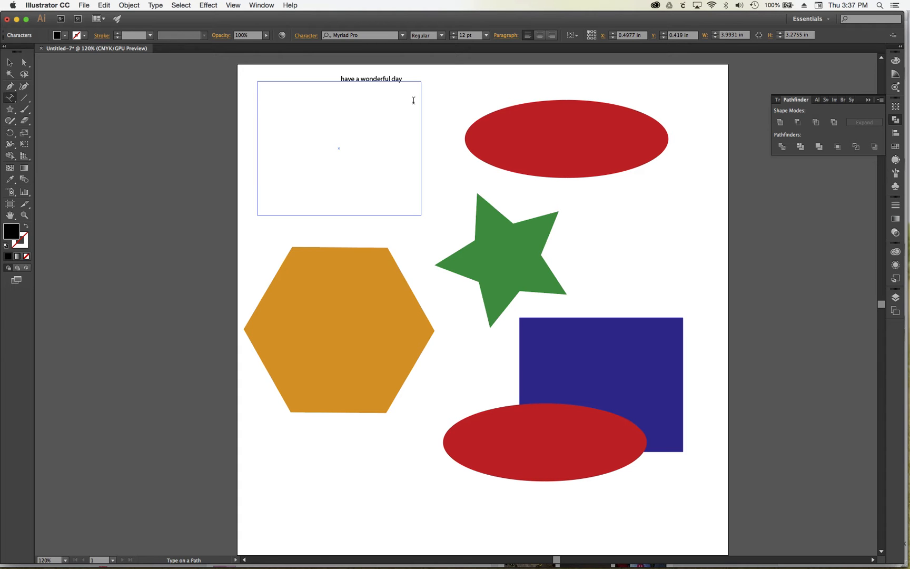
# Set the rectangle's path text to 60 pt and append "today" at its end.
pyautogui.press('super+a')
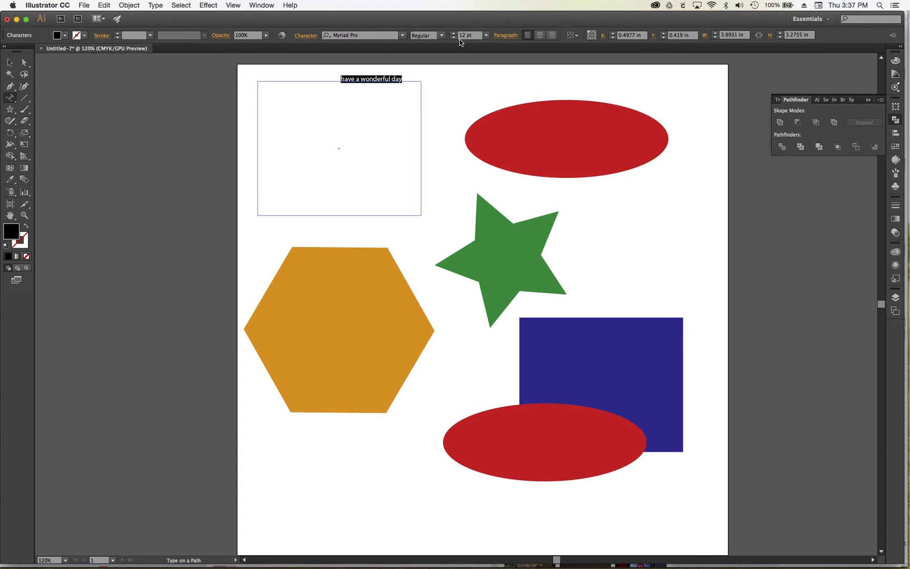
pyautogui.click(487, 37)
pyautogui.click(505, 197)
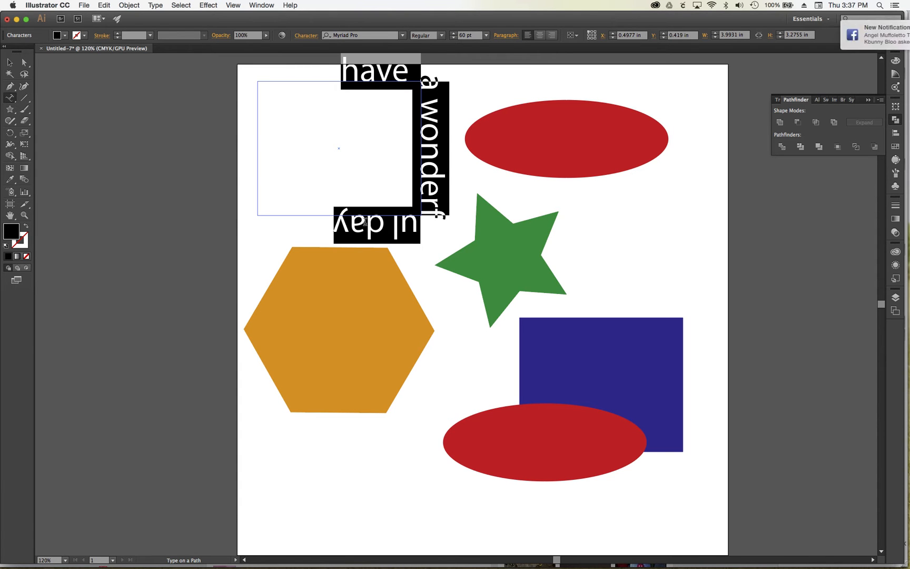
pyautogui.click(341, 225)
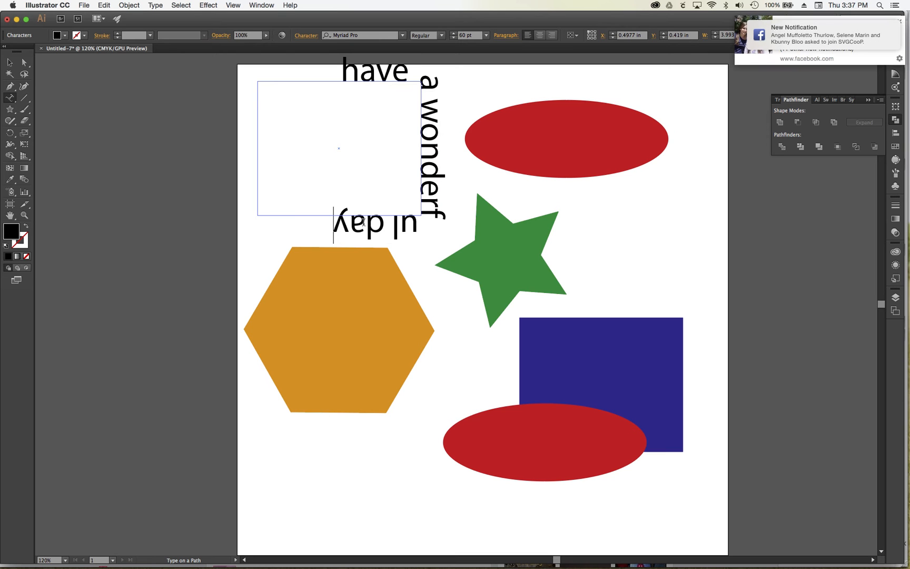
pyautogui.write('today')
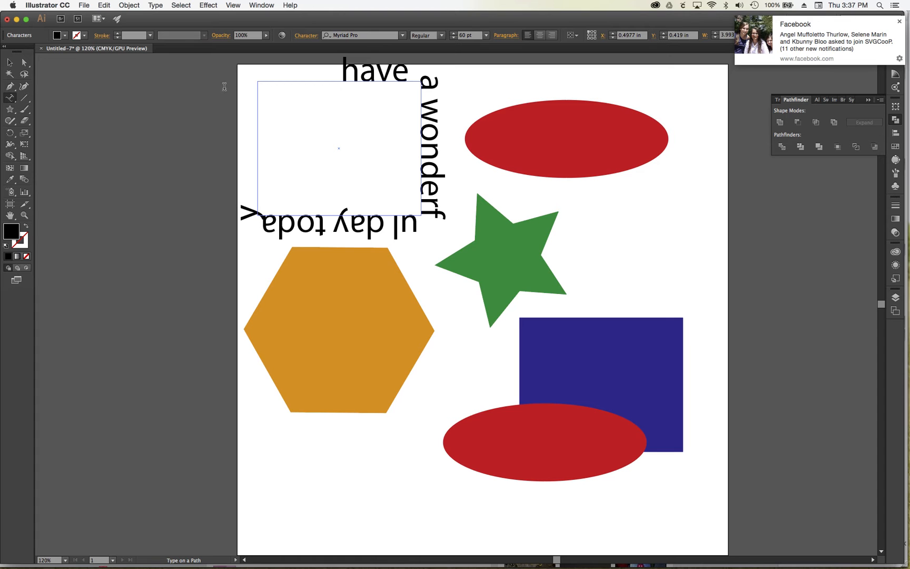
# Add path text reading "have a wondrful day" around the upper red ellipse, starting at its upper-left curve.
pyautogui.click(11, 63)
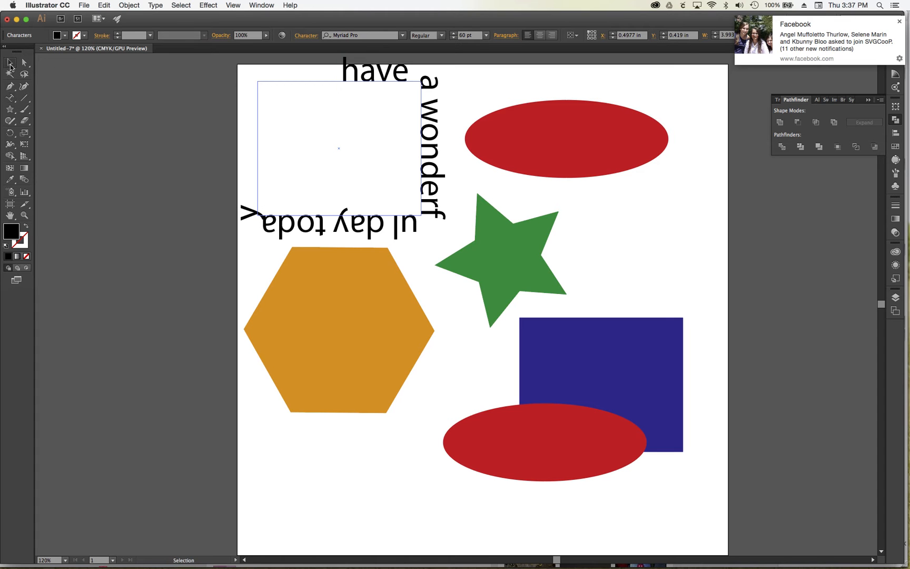
pyautogui.click(585, 122)
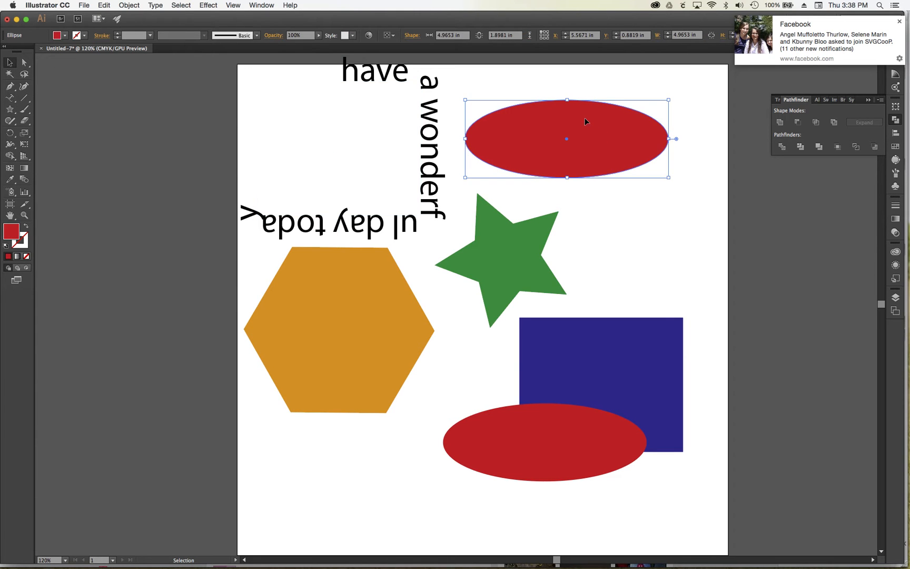
pyautogui.click(10, 98)
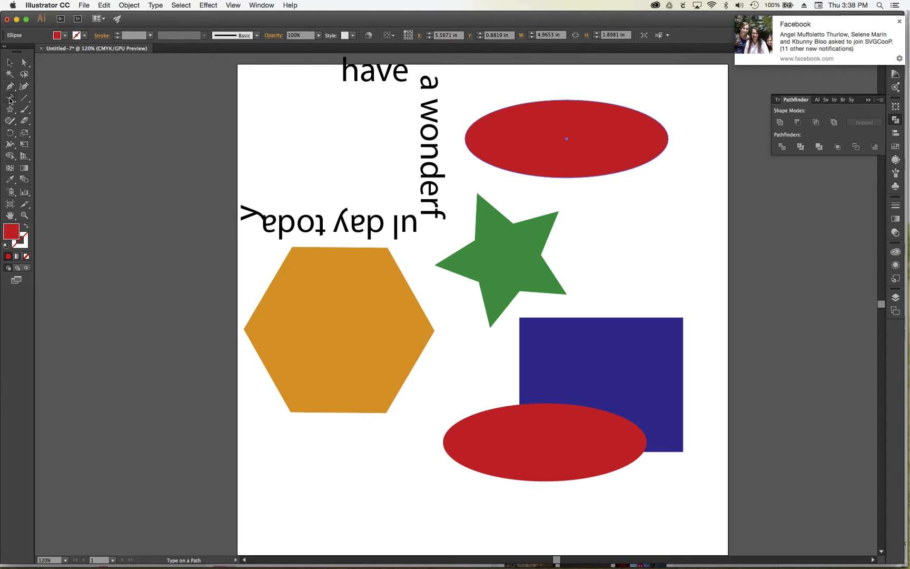
pyautogui.click(484, 117)
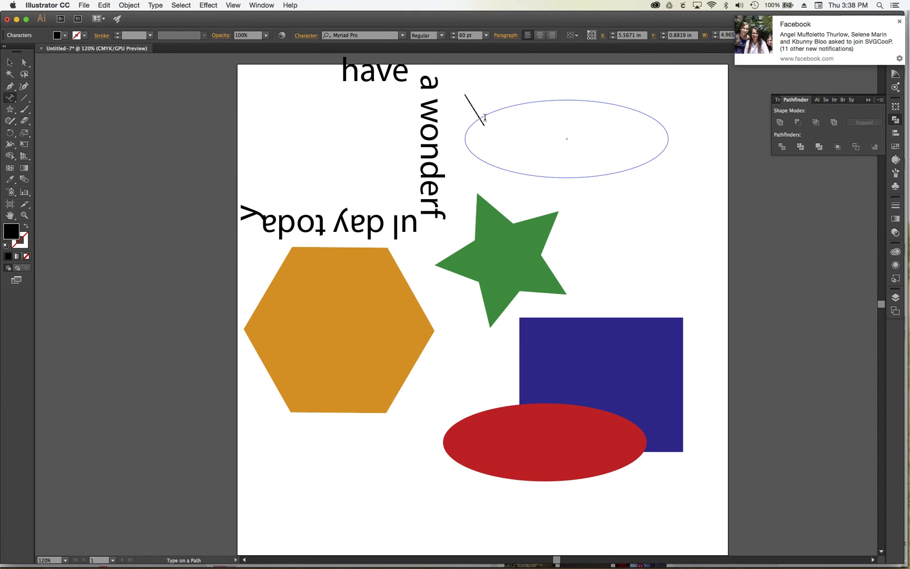
pyautogui.write('have a w')
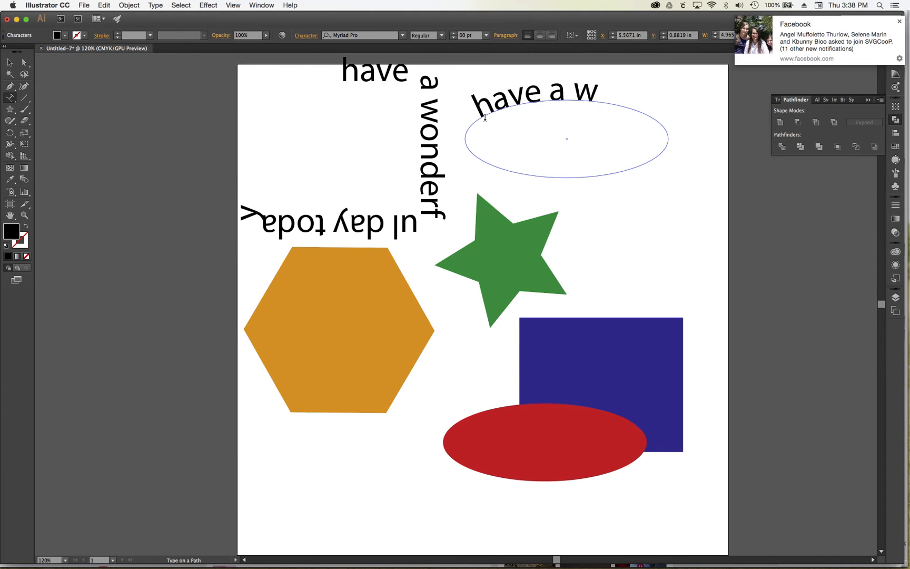
pyautogui.write('ondrful day')
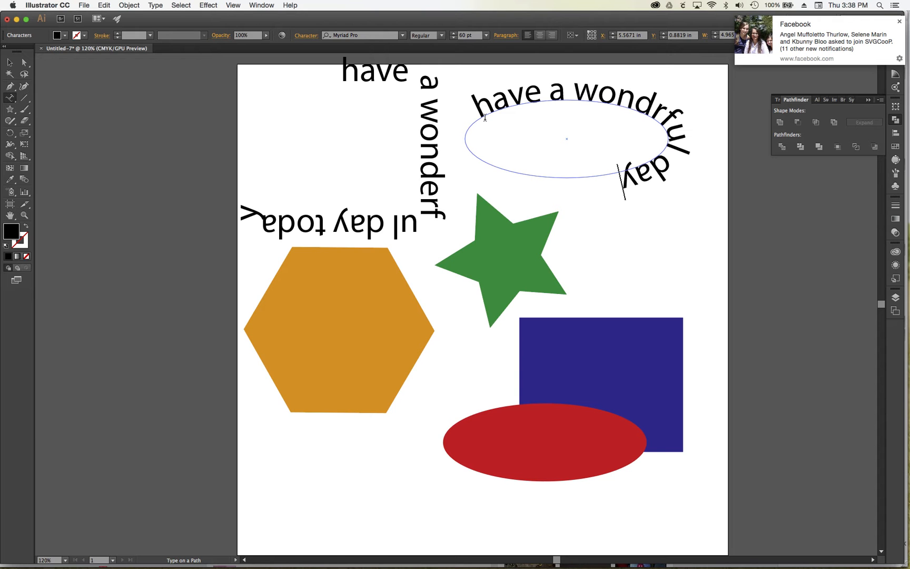
# Change the font of all the text around the ellipse to Neon 80s.
pyautogui.moveTo(632, 179); pyautogui.dragTo(474, 103)
pyautogui.click(478, 106)
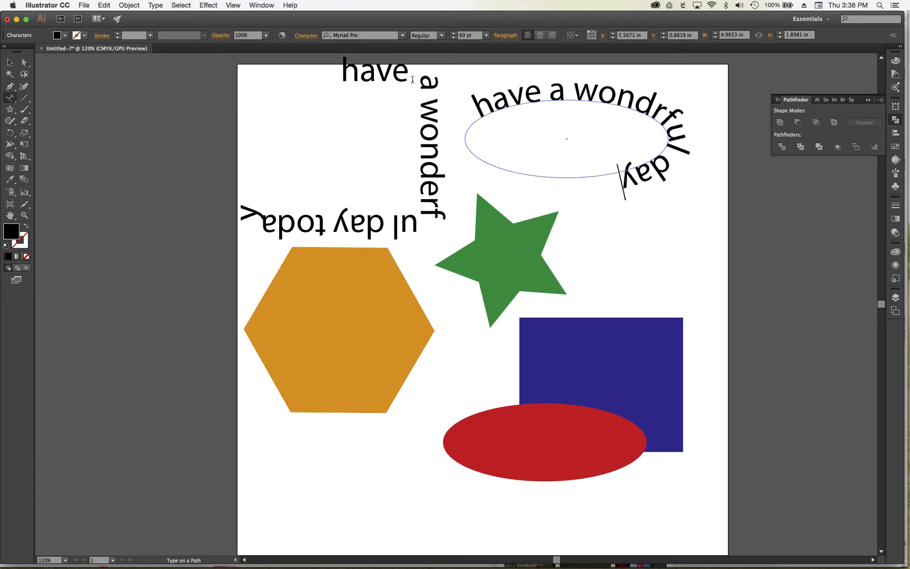
pyautogui.tripleClick(484, 106)
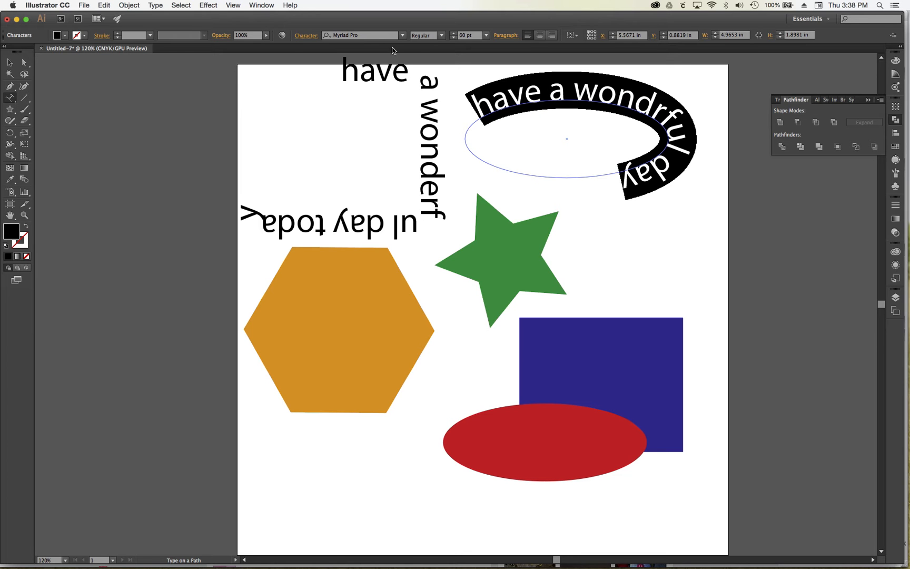
pyautogui.click(403, 36)
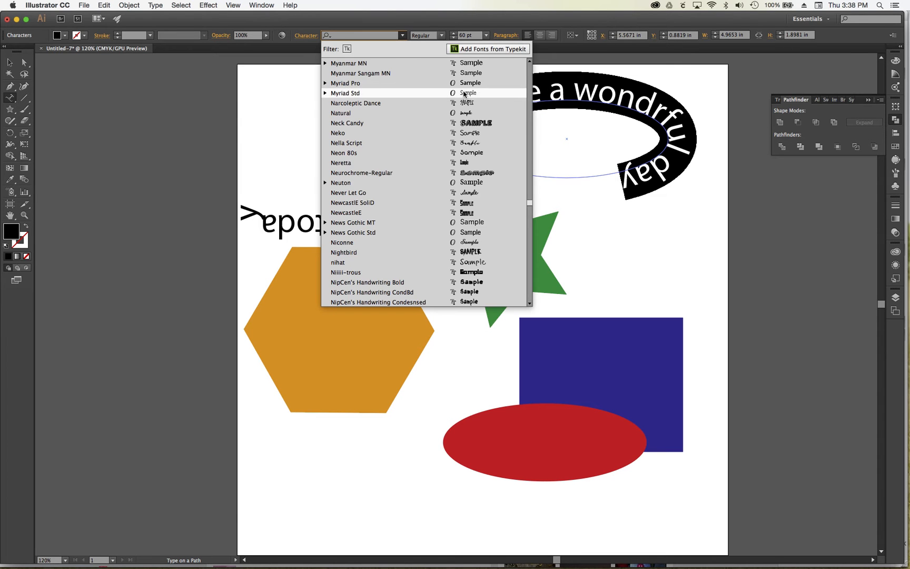
pyautogui.click(477, 153)
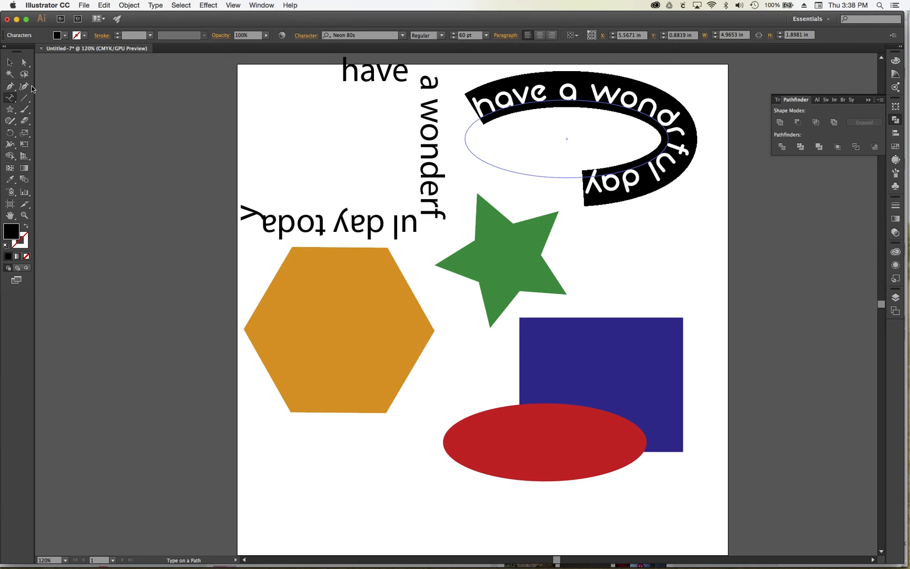
# Add path text reading "have a wonderful day" around the green star, starting at its upper inner corner.
pyautogui.click(10, 62)
pyautogui.click(516, 248)
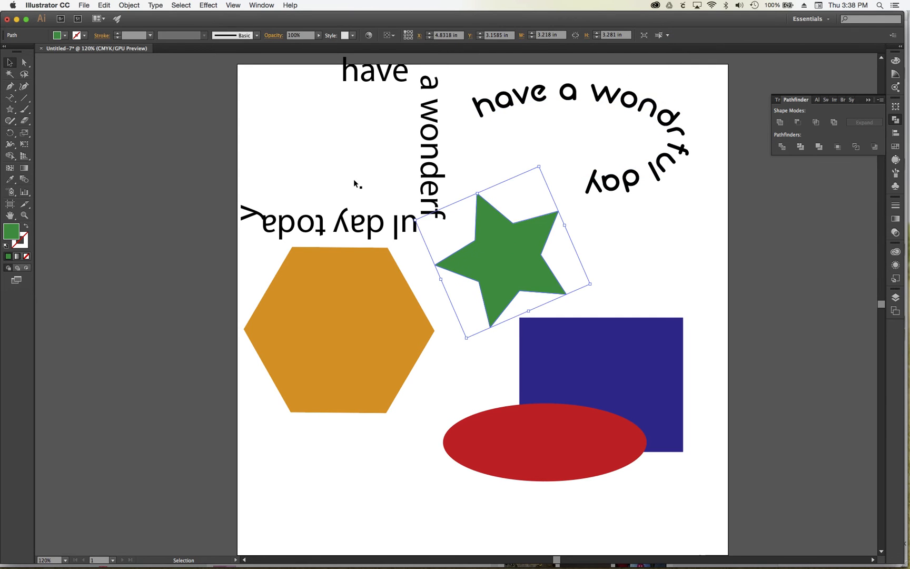
pyautogui.click(10, 99)
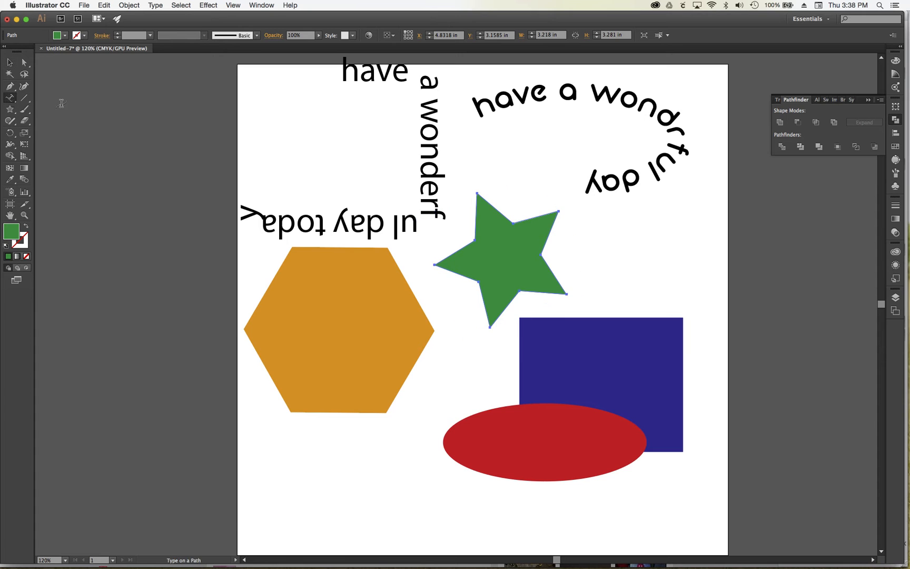
pyautogui.click(513, 223)
pyautogui.write('have a')
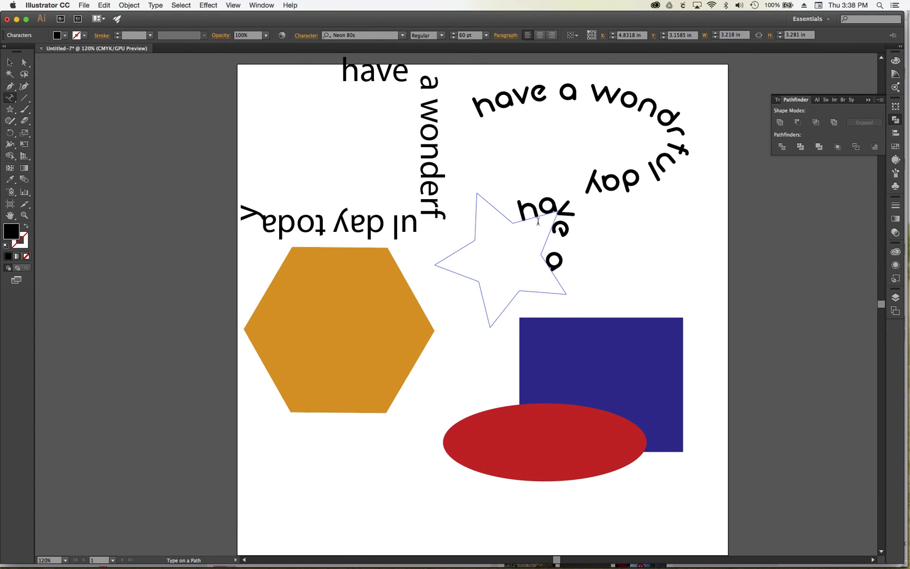
pyautogui.write(' wonderf')
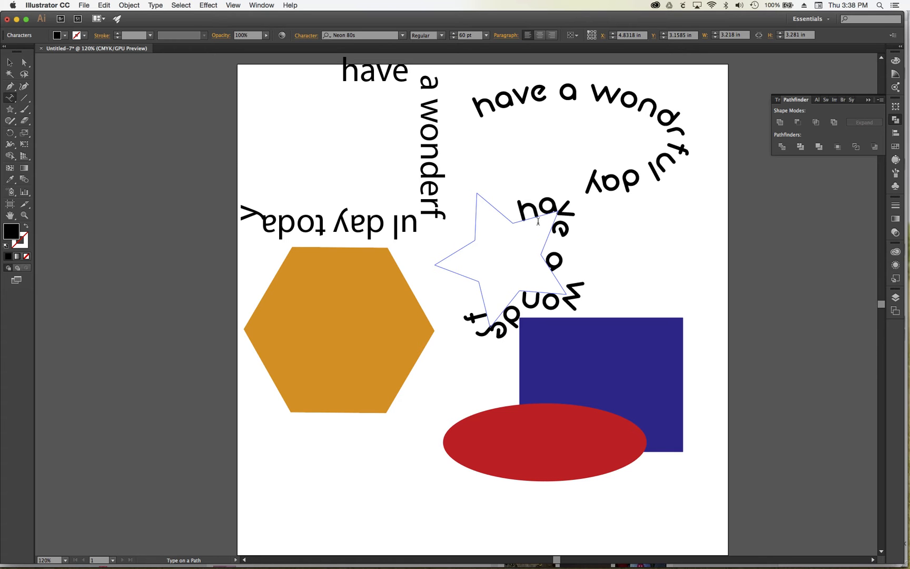
pyautogui.write('ul day')
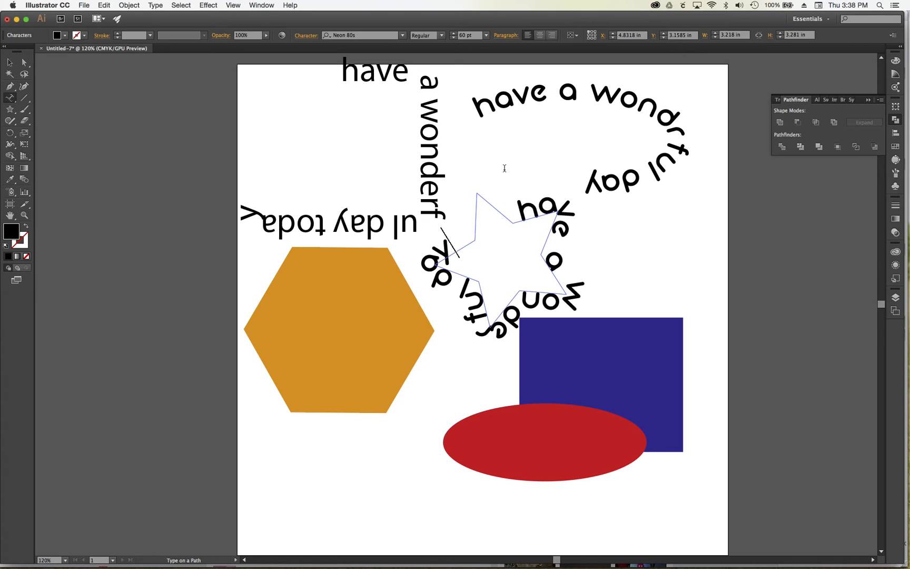
# Add path text reading "have a wonderful day" around the orange hexagon, starting on its upper-left side.
pyautogui.click(10, 62)
pyautogui.click(337, 294)
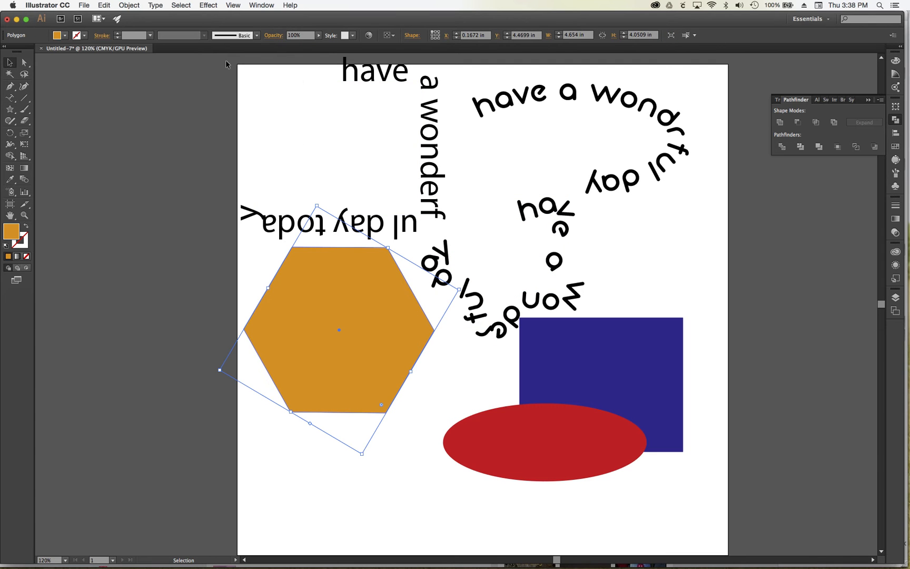
pyautogui.click(10, 97)
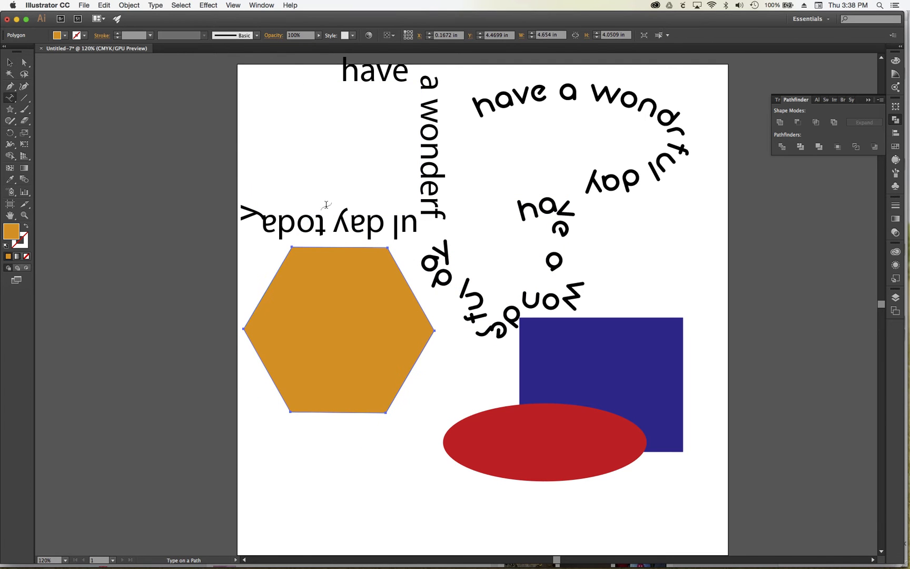
pyautogui.click(262, 299)
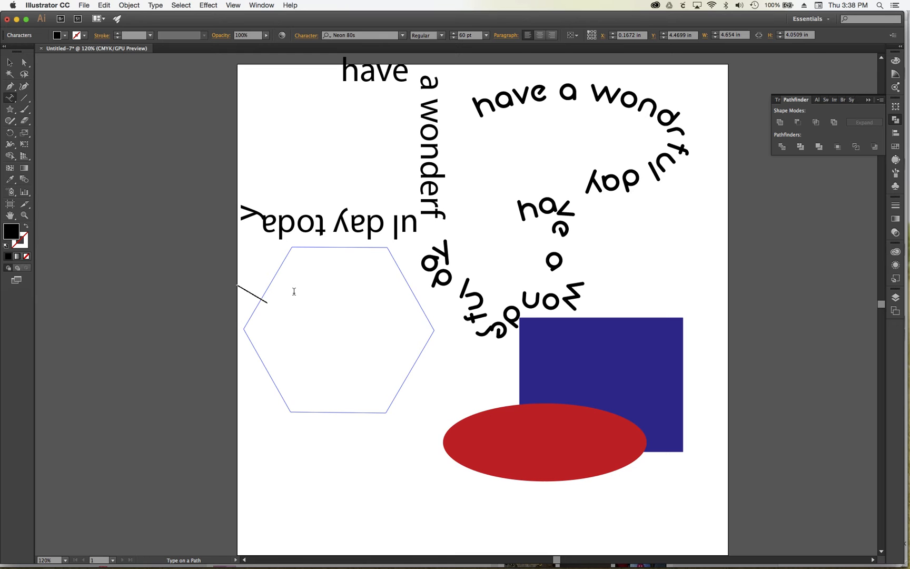
pyautogui.write('have a wond')
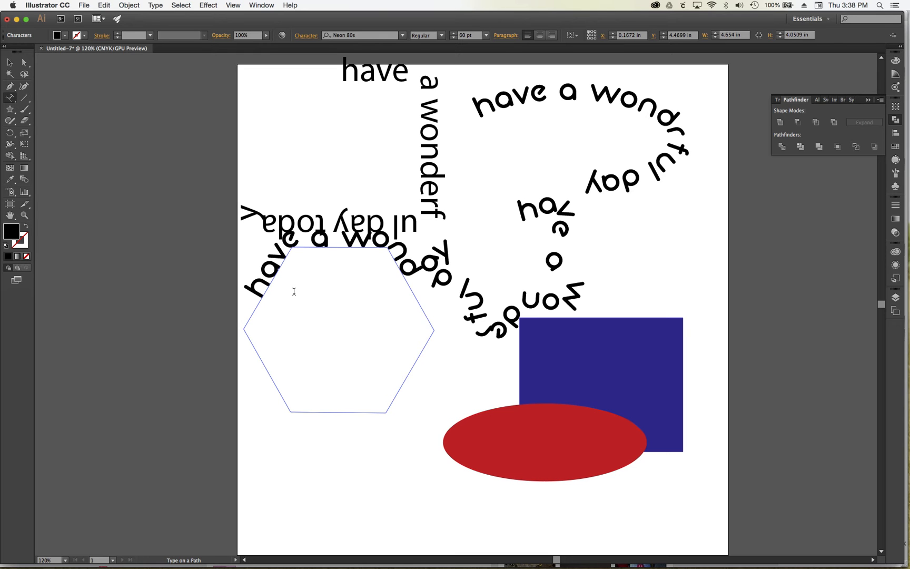
pyautogui.write('erful day')
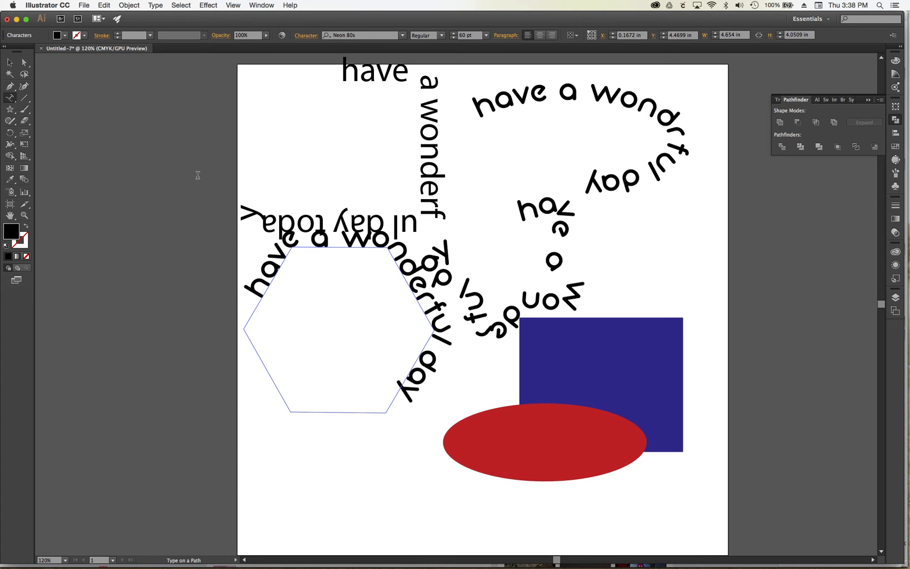
# Move the hexagon text and the star text down and slightly left, away from the rectangle's text.
pyautogui.click(9, 62)
pyautogui.moveTo(270, 269); pyautogui.dragTo(246, 334)
pyautogui.moveTo(444, 283); pyautogui.dragTo(420, 302)
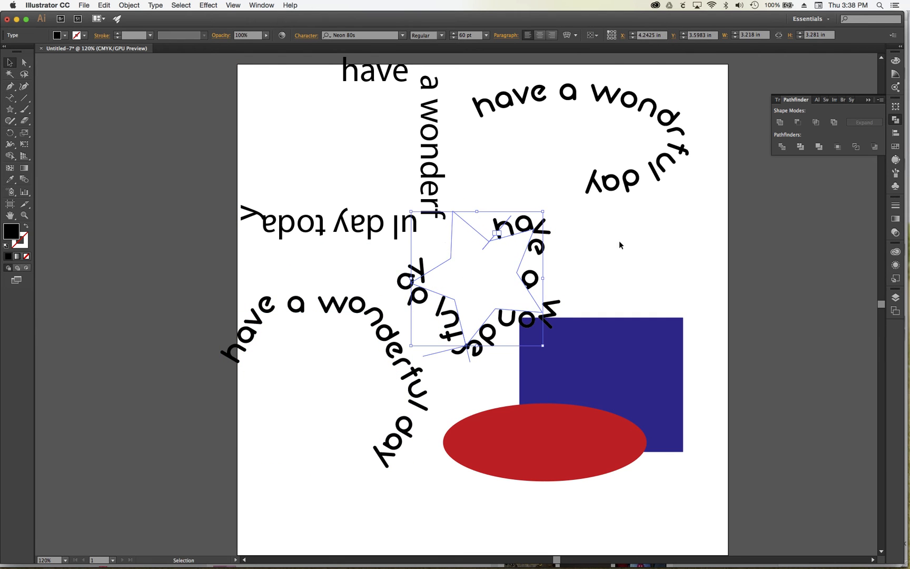
# Move the remaining red ellipse and blue rectangle lower on the artboard and unite the overlapping pair into one shape.
pyautogui.moveTo(543, 432); pyautogui.dragTo(539, 481)
pyautogui.moveTo(607, 403); pyautogui.dragTo(620, 440)
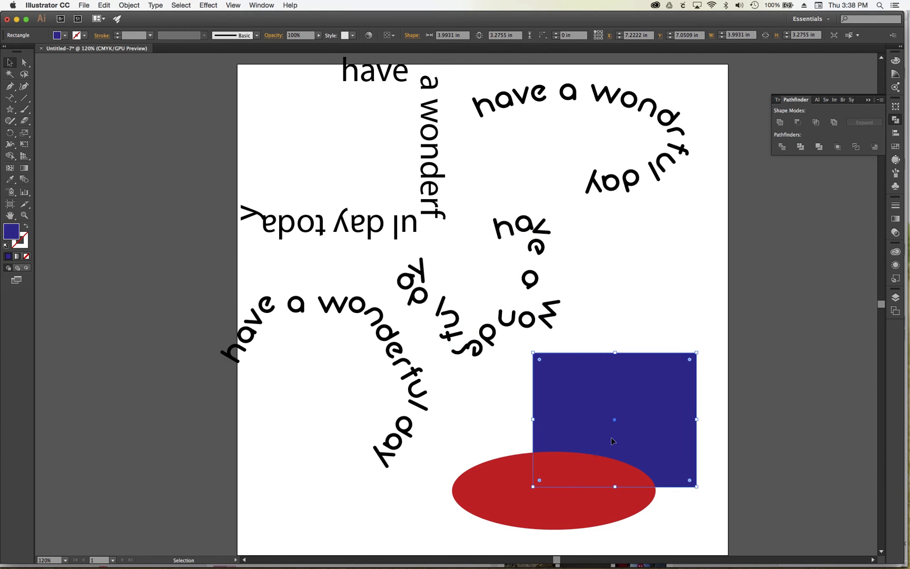
pyautogui.keyDown('shift'); pyautogui.click(515, 476); pyautogui.keyUp('shift')
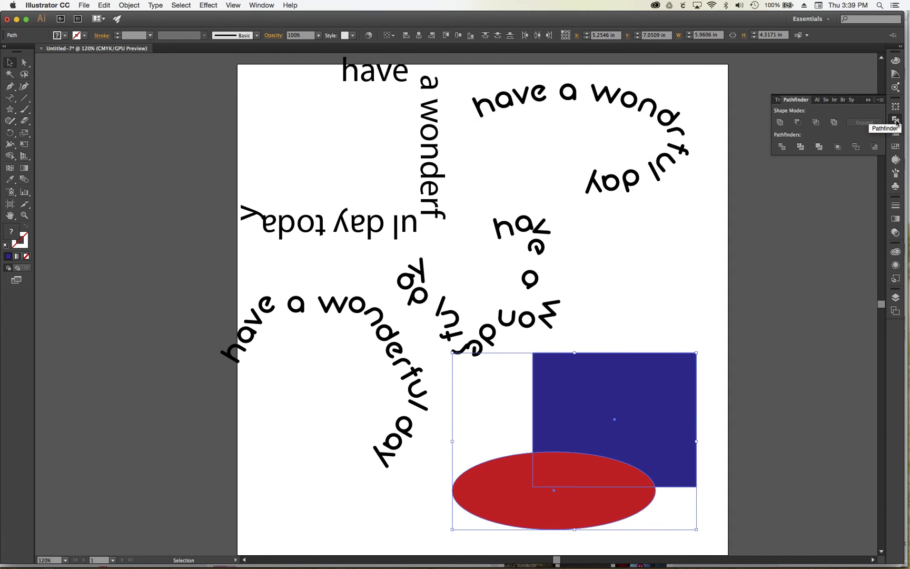
pyautogui.click(781, 125)
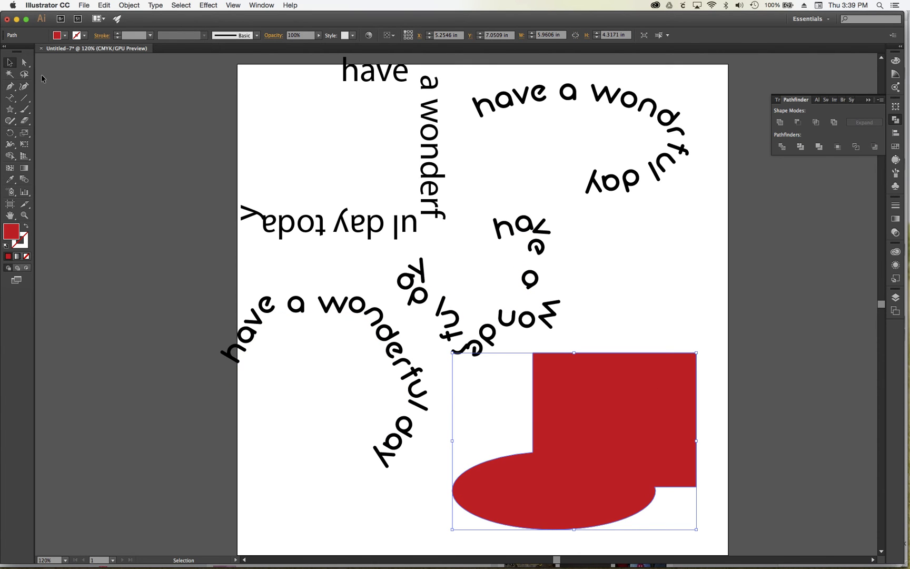
# Add path text reading "have a wonderful day" along the united red shape, starting on the ellipse part's upper-left edge.
pyautogui.click(9, 98)
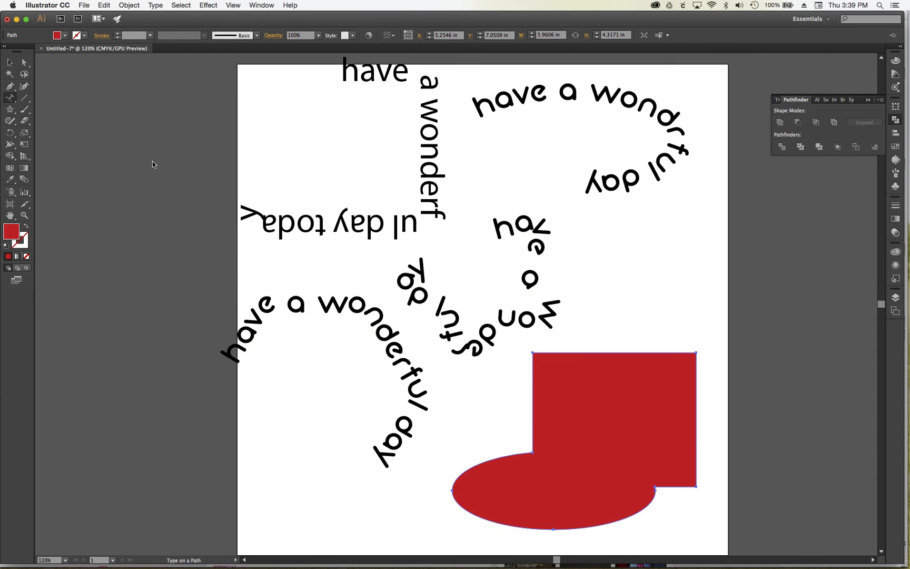
pyautogui.click(482, 460)
pyautogui.write('have ')
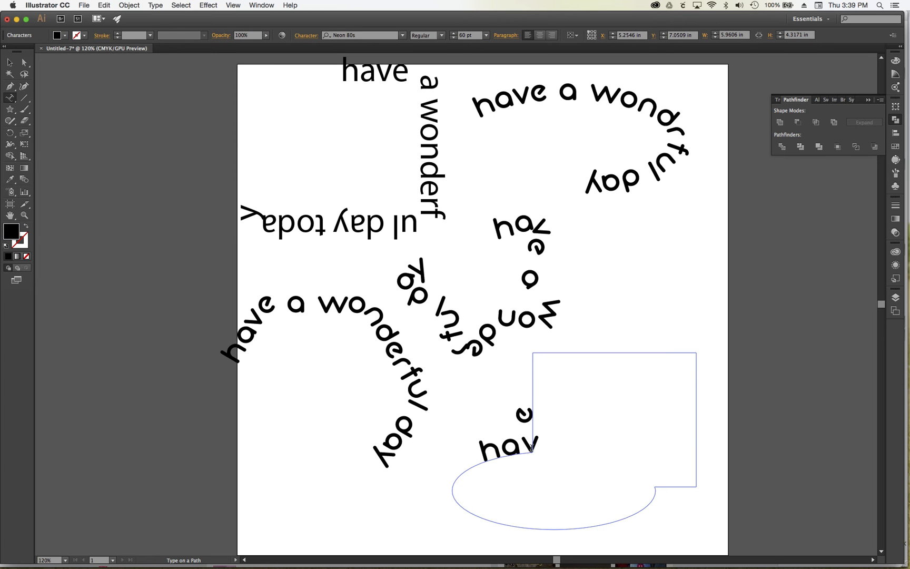
pyautogui.write('a wonder')
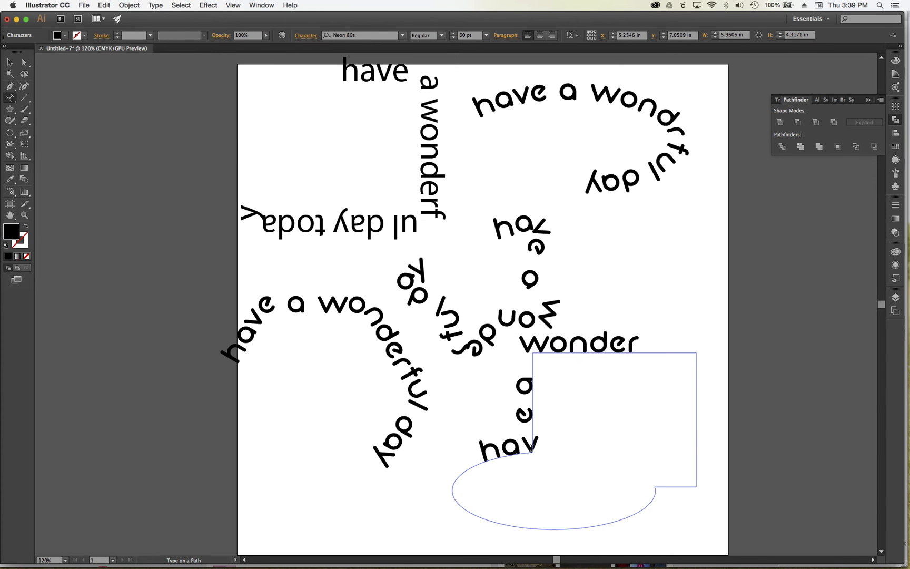
pyautogui.write('ful day')
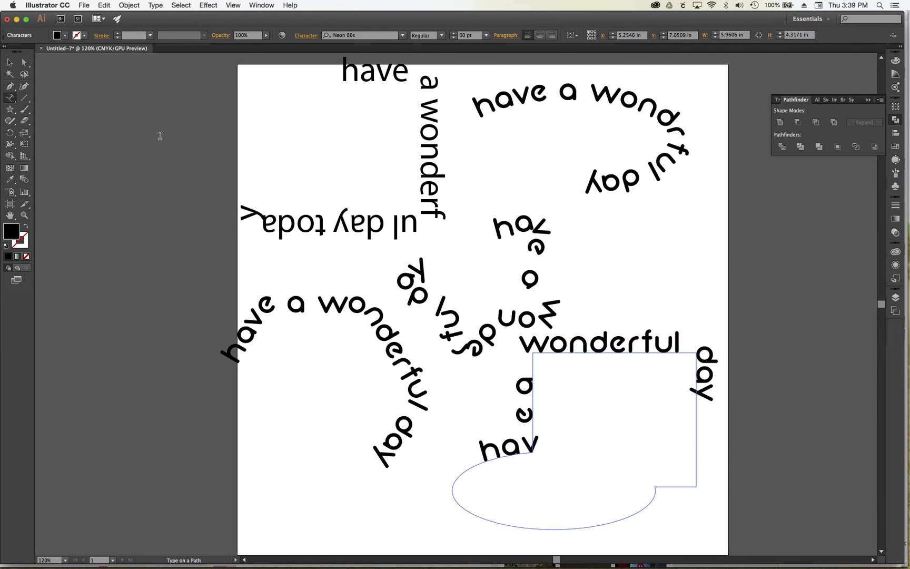
pyautogui.click(7, 63)
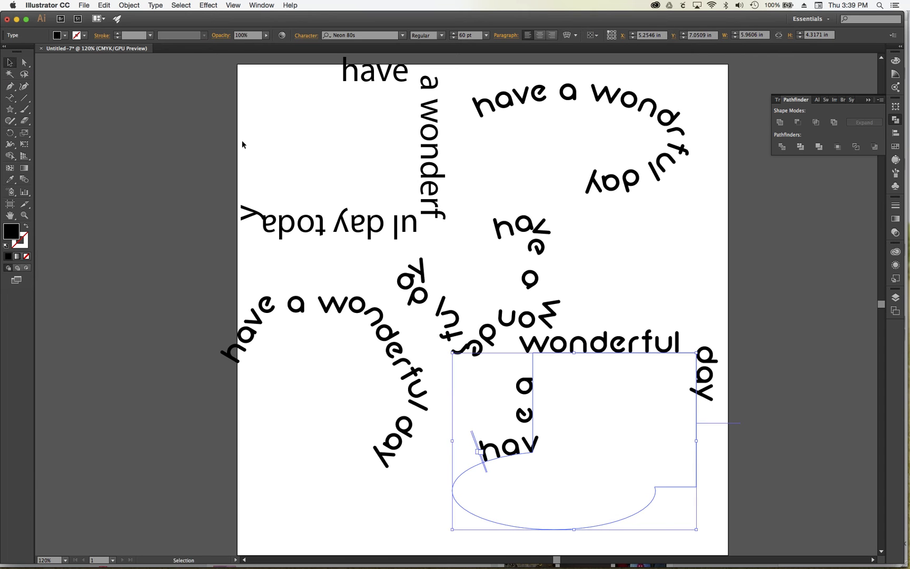
# Delete the rectangle, star, hexagon and combined-shape path texts, keeping only the ellipse text.
pyautogui.moveTo(225, 134); pyautogui.dragTo(535, 388)
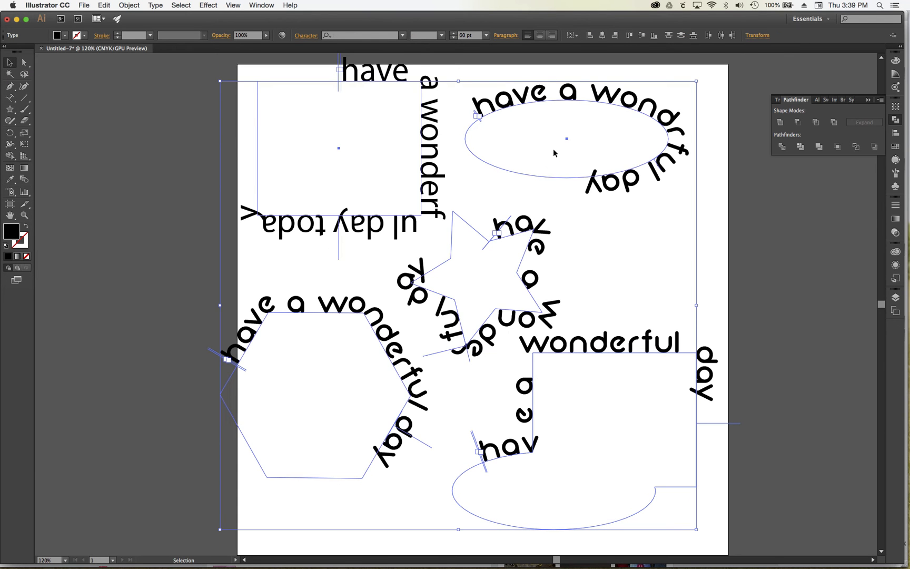
pyautogui.keyDown('shift'); pyautogui.click(552, 100); pyautogui.keyUp('shift')
pyautogui.keyDown('shift'); pyautogui.click(576, 353); pyautogui.keyUp('shift')
pyautogui.press('Delete')
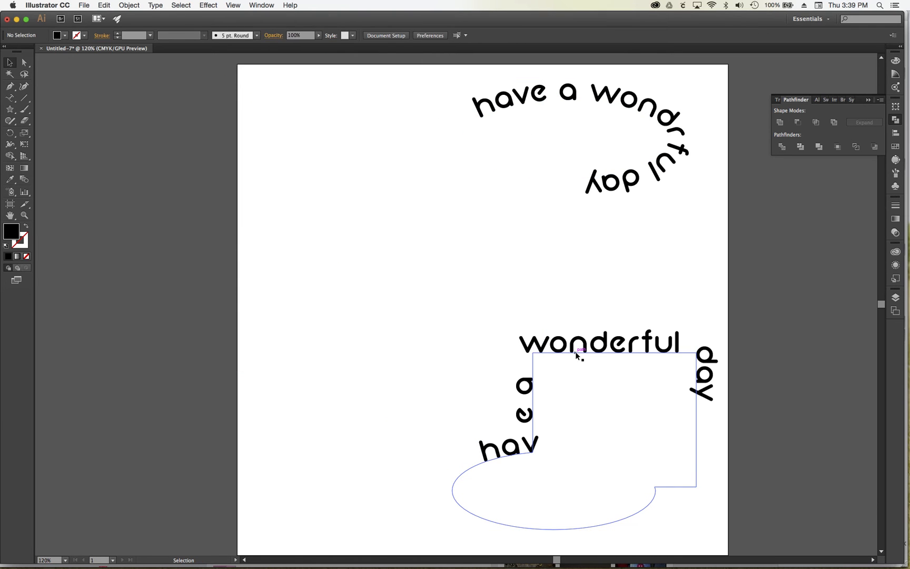
pyautogui.click(575, 351)
pyautogui.press('Delete')
# Move the ellipse text left and slightly down on the artboard and collapse the Pathfinder panel.
pyautogui.moveTo(573, 90); pyautogui.dragTo(453, 147)
pyautogui.press('super+equal')
pyautogui.press('super+equal')
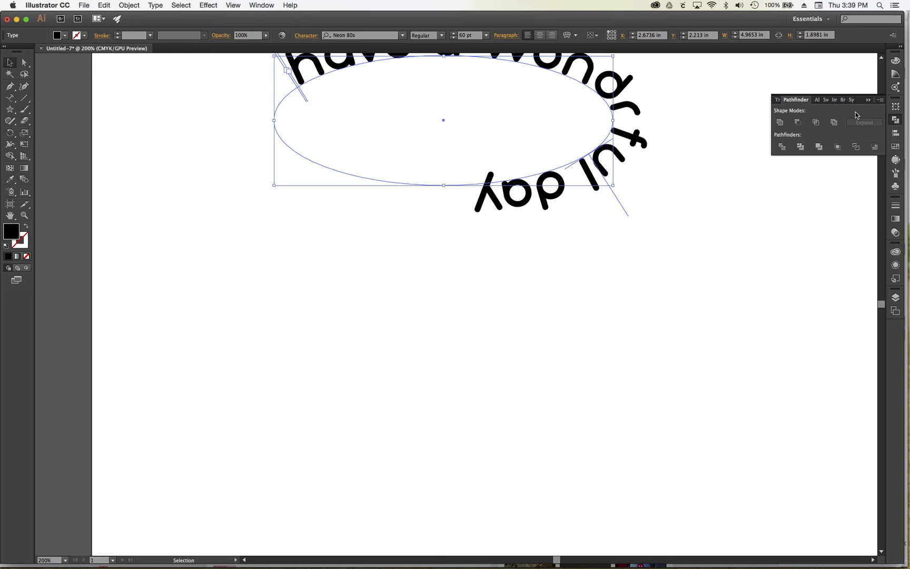
pyautogui.click(869, 100)
pyautogui.moveTo(884, 307); pyautogui.dragTo(884, 302)
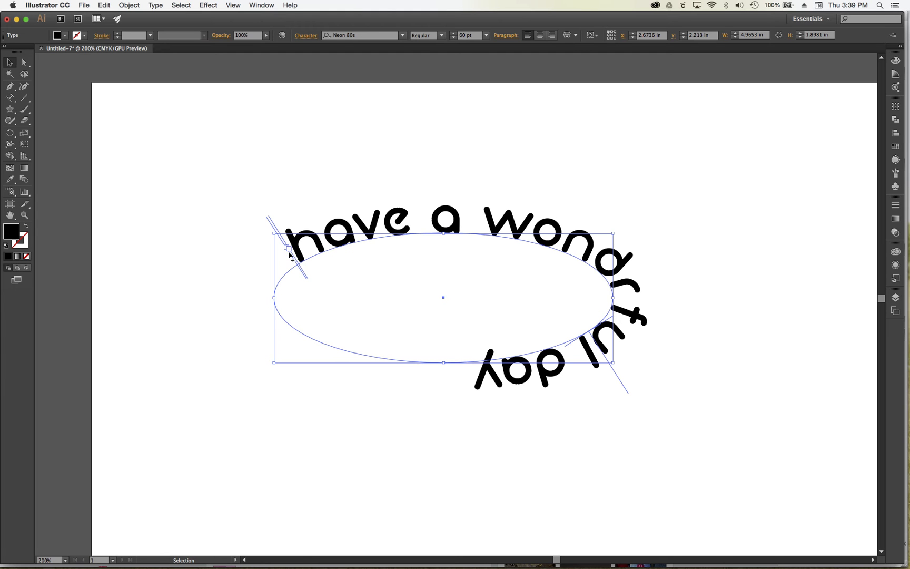
# Move the ellipse text's start bracket to the ellipse's leftmost point and its end bracket to the rightmost point.
pyautogui.moveTo(288, 253); pyautogui.dragTo(426, 366)
pyautogui.press('t')
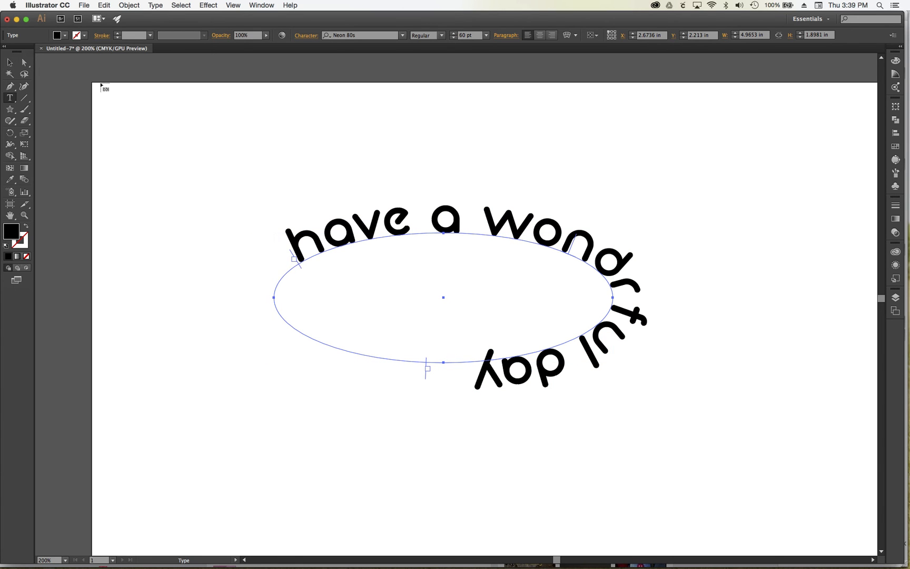
pyautogui.click(10, 62)
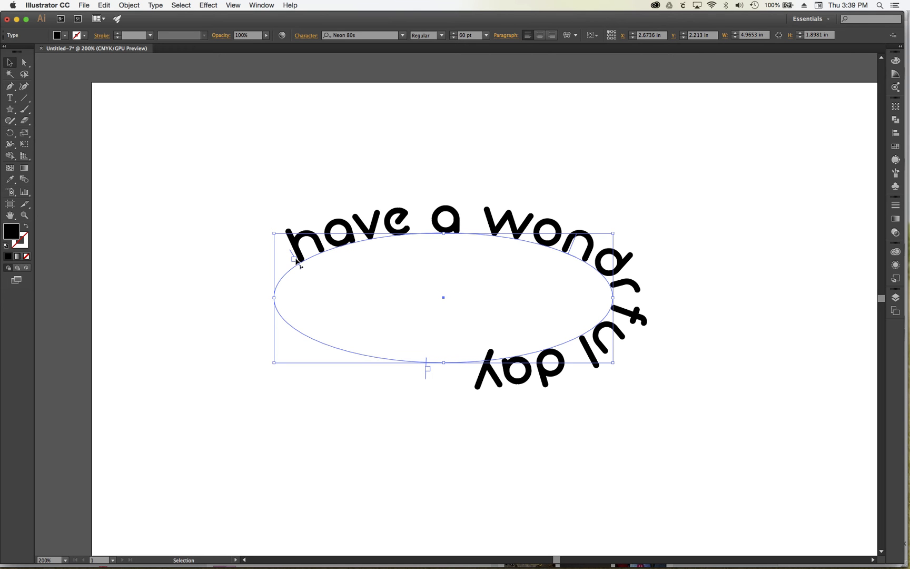
pyautogui.moveTo(298, 263); pyautogui.dragTo(259, 298)
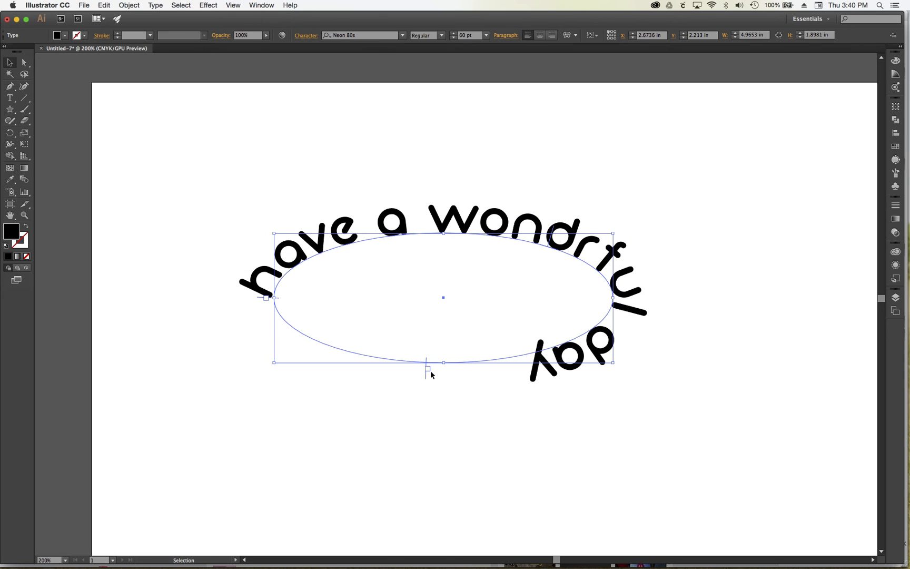
pyautogui.moveTo(426, 373); pyautogui.dragTo(624, 299)
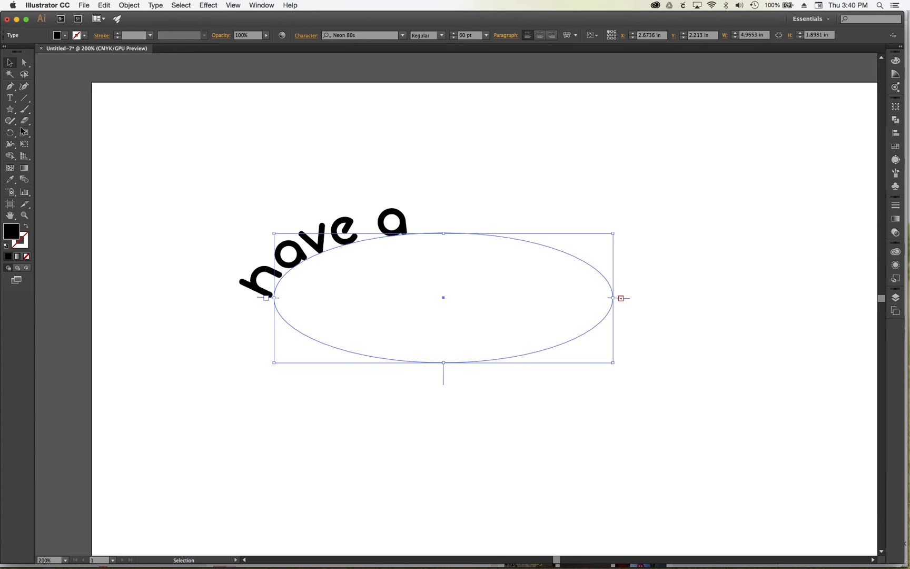
# Reduce all of the ellipse text to 34 pt and center-align its paragraph.
pyautogui.click(9, 97)
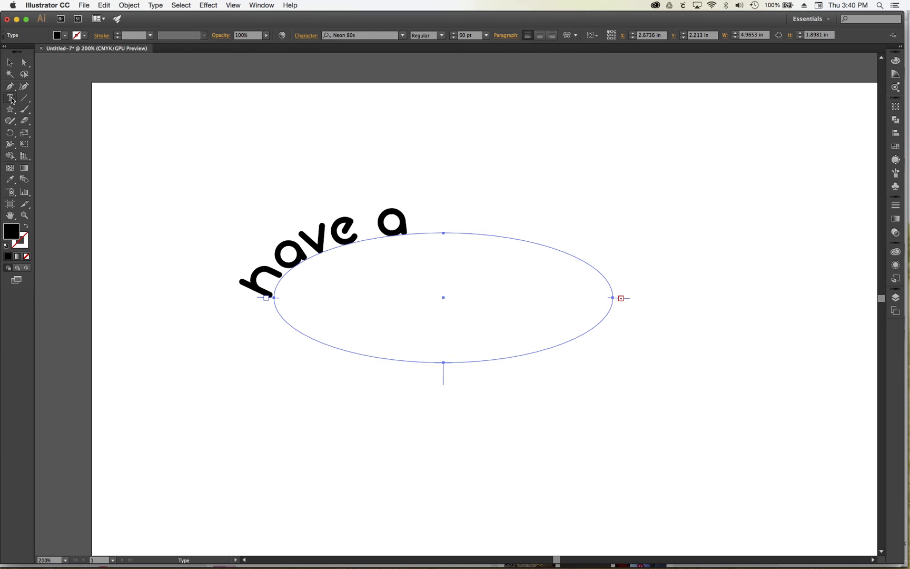
pyautogui.click(282, 264)
pyautogui.press('super+a')
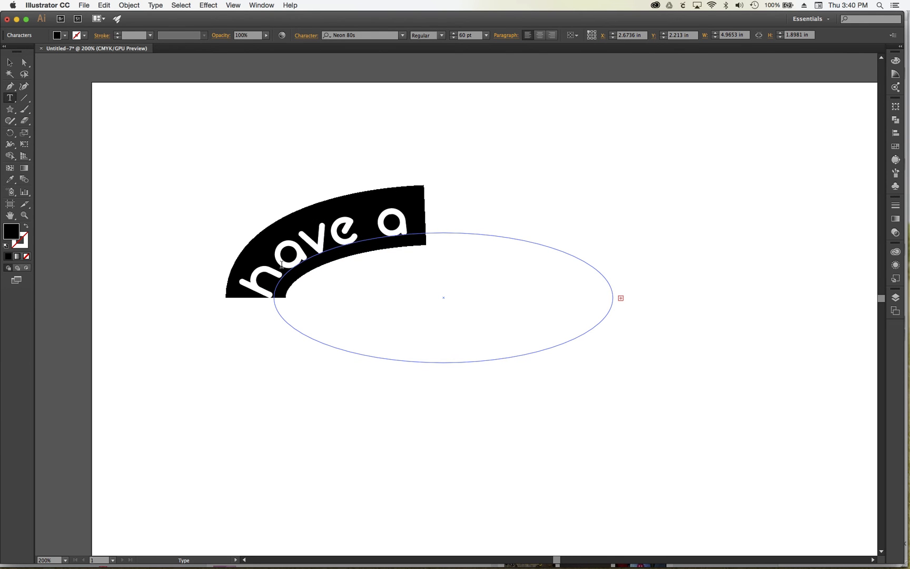
pyautogui.click(454, 38)
pyautogui.click(454, 39)
pyautogui.click(454, 38)
pyautogui.click(453, 38)
pyautogui.click(453, 38)
pyautogui.click(454, 38)
pyautogui.click(454, 39)
pyautogui.click(454, 39)
pyautogui.click(453, 39)
pyautogui.click(453, 38)
pyautogui.click(453, 38)
pyautogui.click(9, 62)
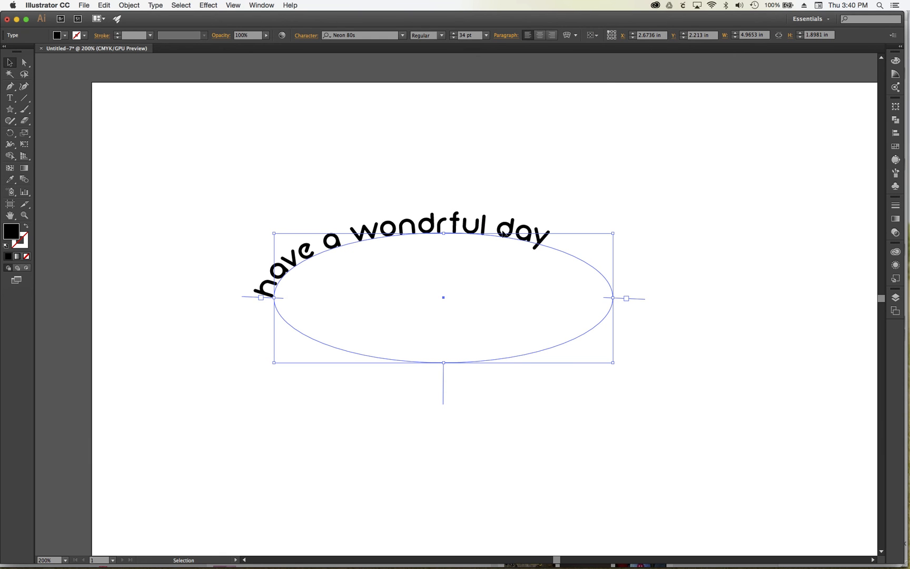
pyautogui.click(538, 36)
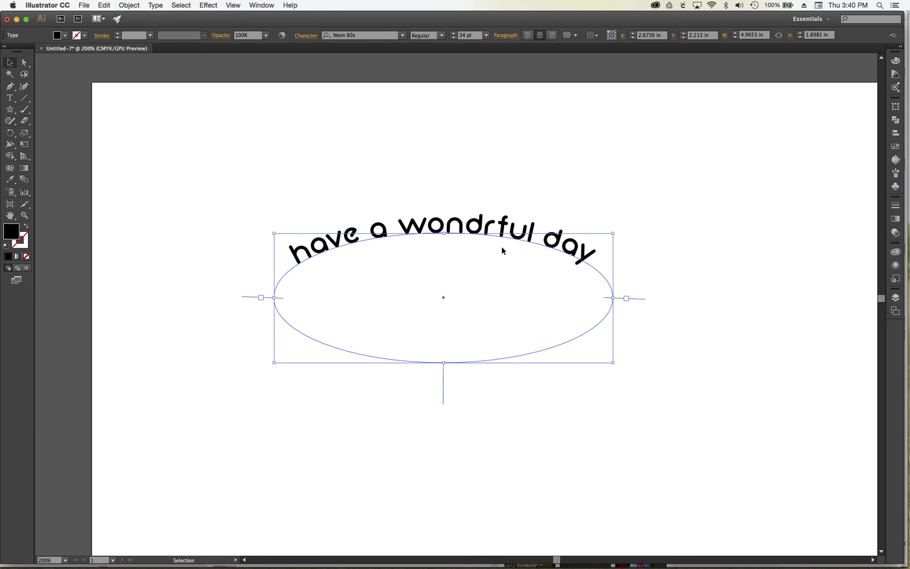
# Open the Type on a Path options for the ellipse text, clear of the text, with the preview on.
pyautogui.click(158, 7)
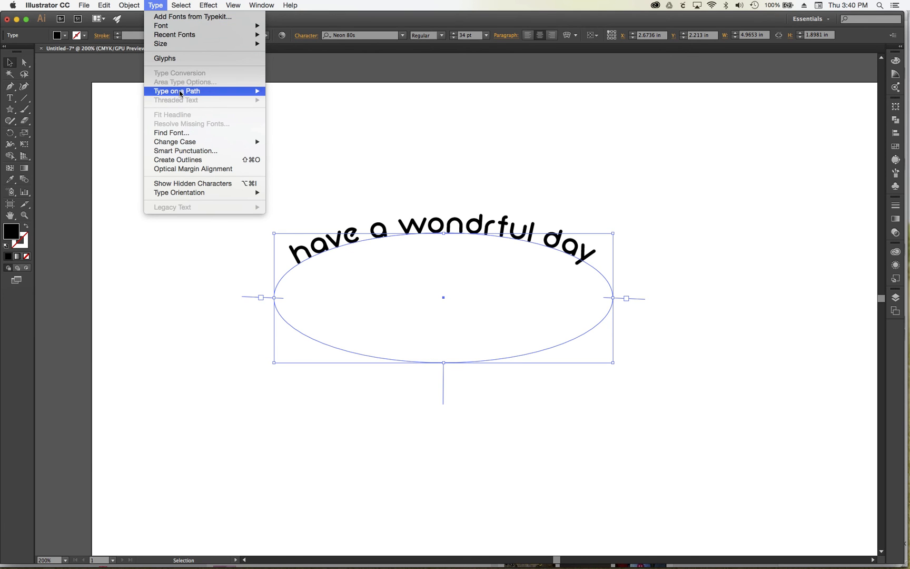
pyautogui.moveTo(256, 91)
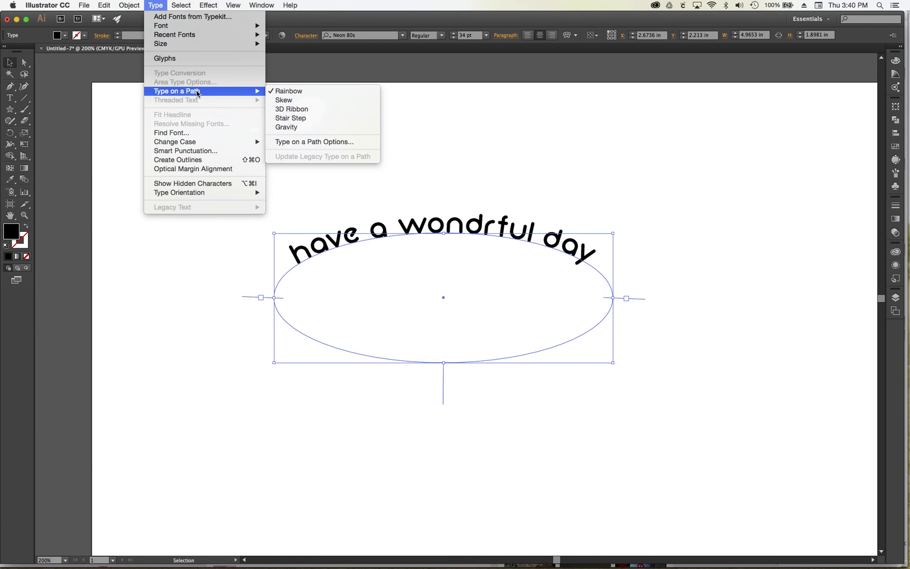
pyautogui.click(308, 142)
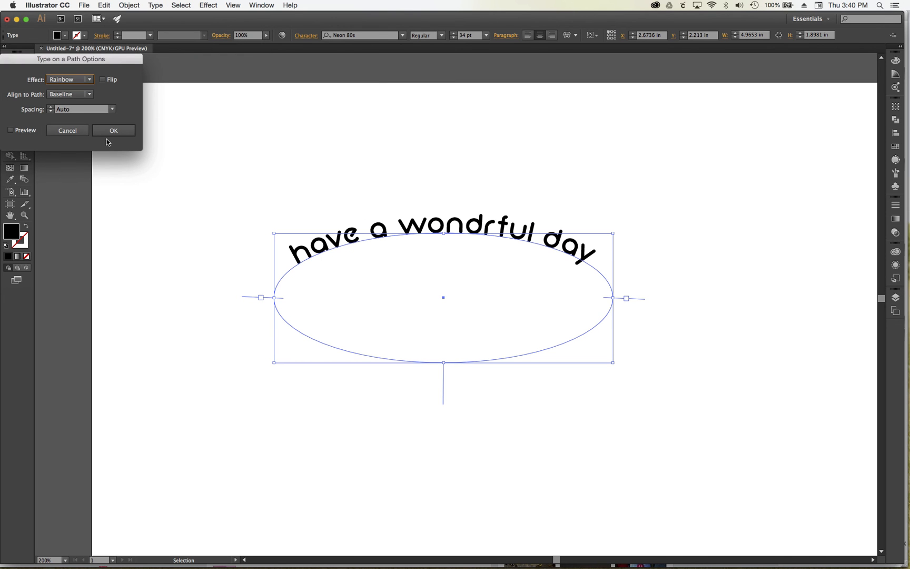
pyautogui.moveTo(116, 59); pyautogui.dragTo(479, 88)
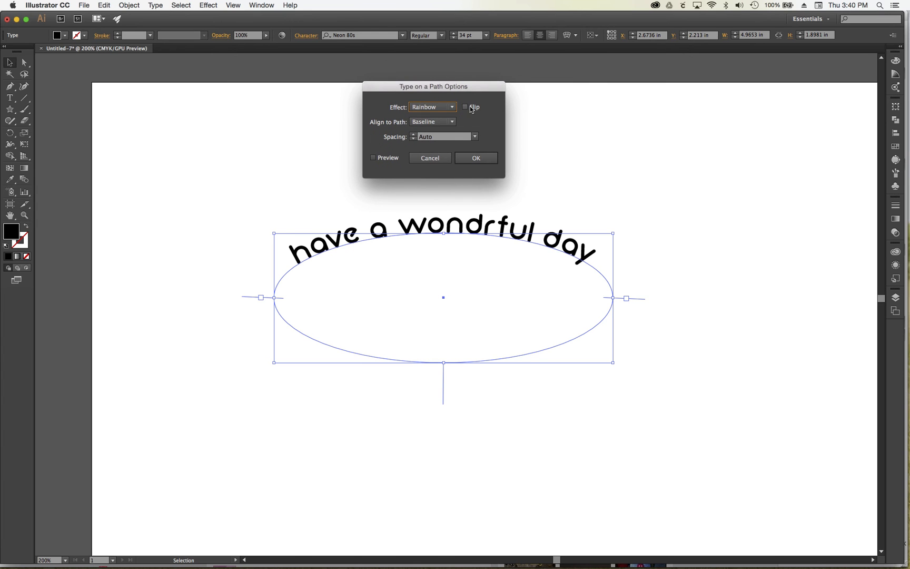
pyautogui.click(373, 157)
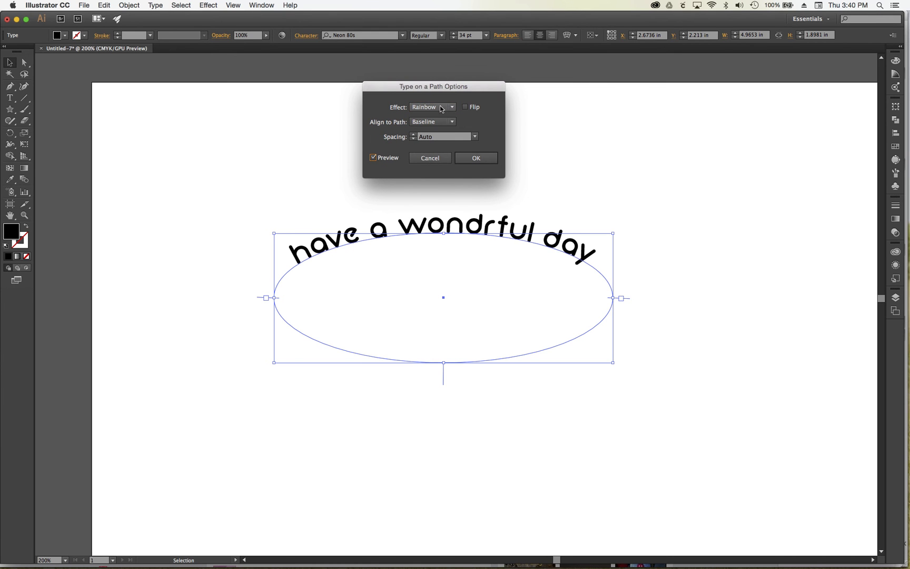
# Preview the Center, Descender and Ascender path alignments on the ellipse text and return to Baseline.
pyautogui.click(453, 124)
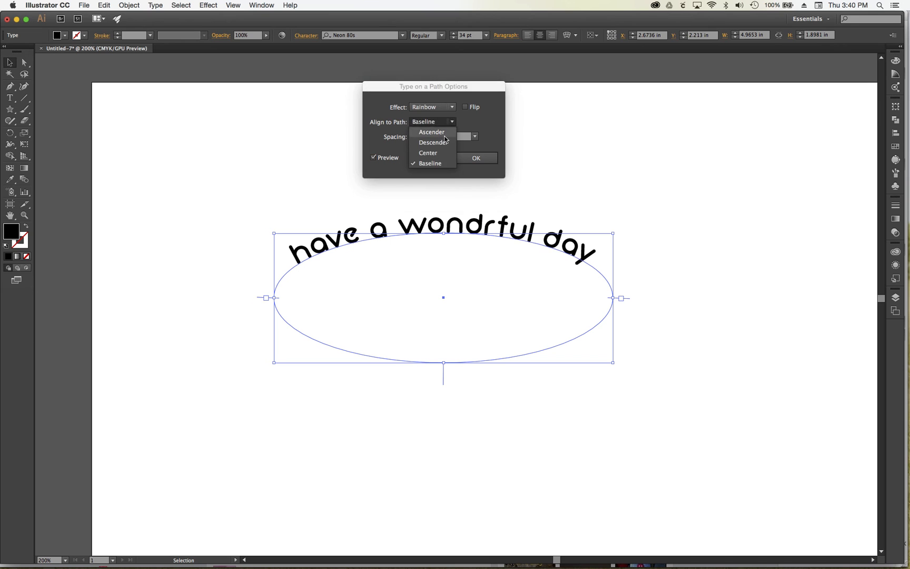
pyautogui.click(424, 153)
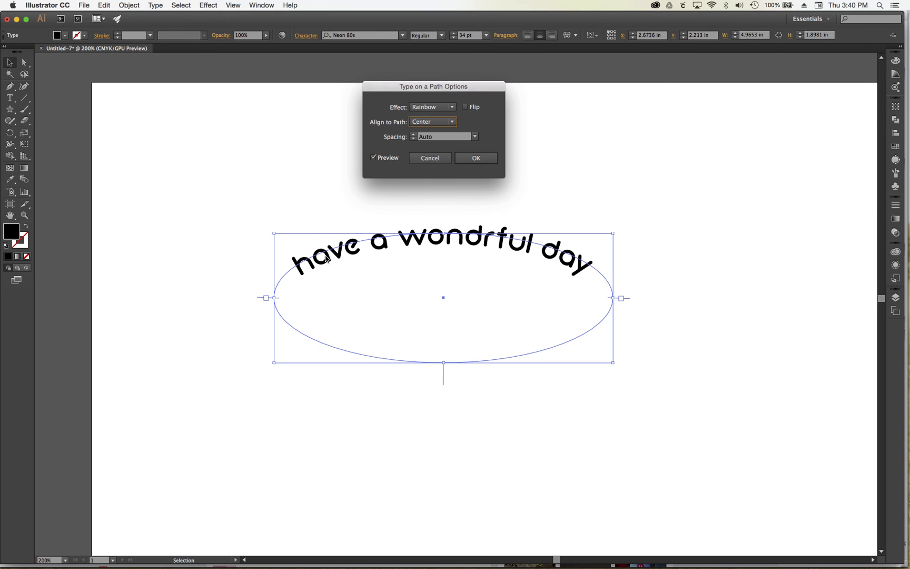
pyautogui.click(448, 122)
pyautogui.click(443, 143)
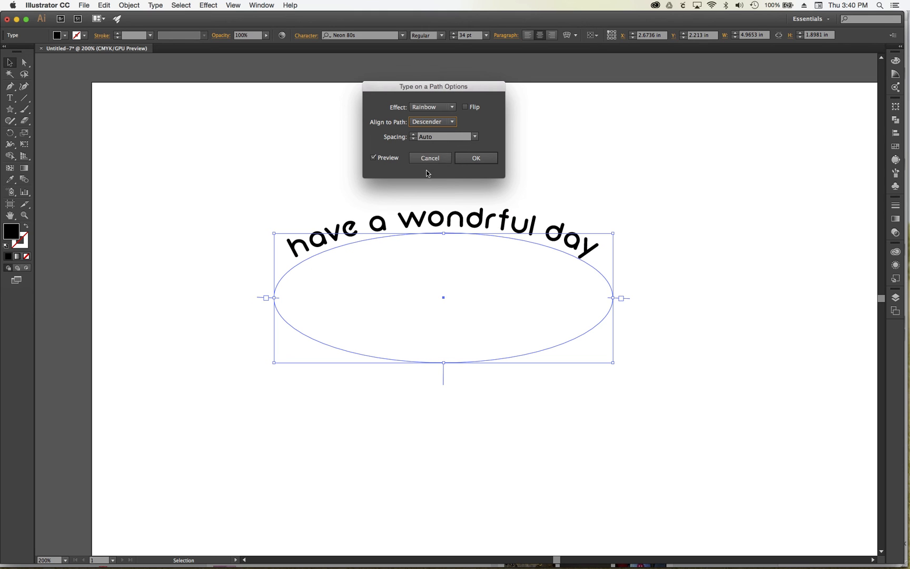
pyautogui.click(452, 121)
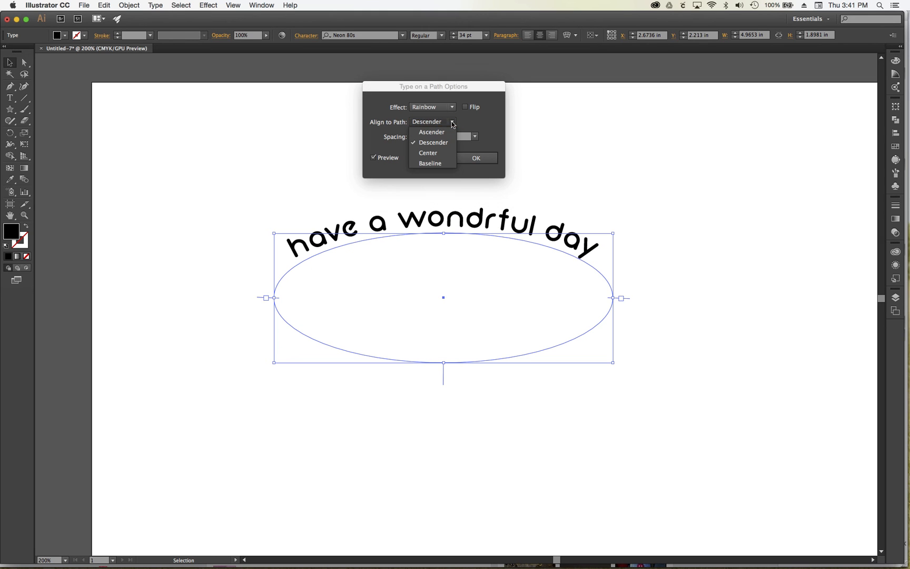
pyautogui.click(445, 133)
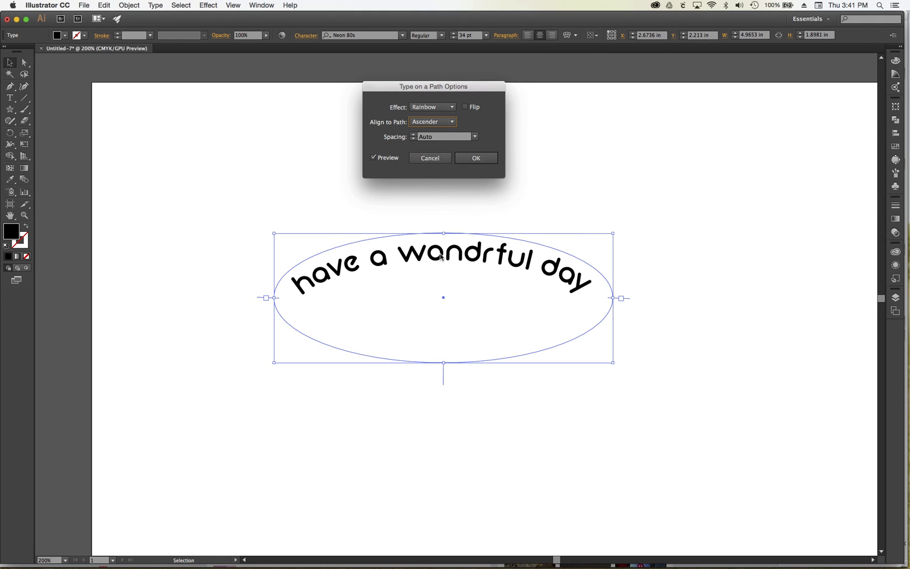
pyautogui.click(447, 121)
pyautogui.click(438, 164)
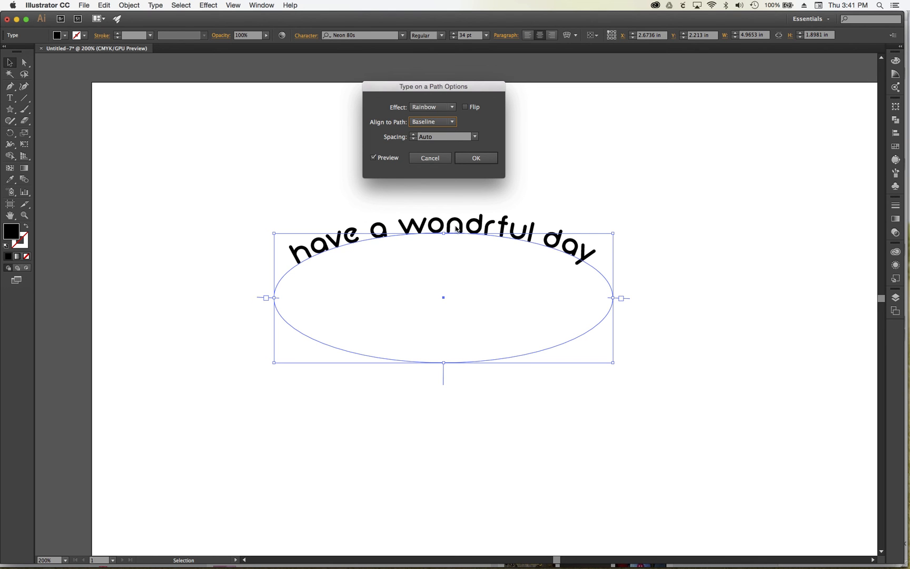
# Flip the text to the inside of the ellipse and reposition its brackets so it runs along the lower half.
pyautogui.click(465, 107)
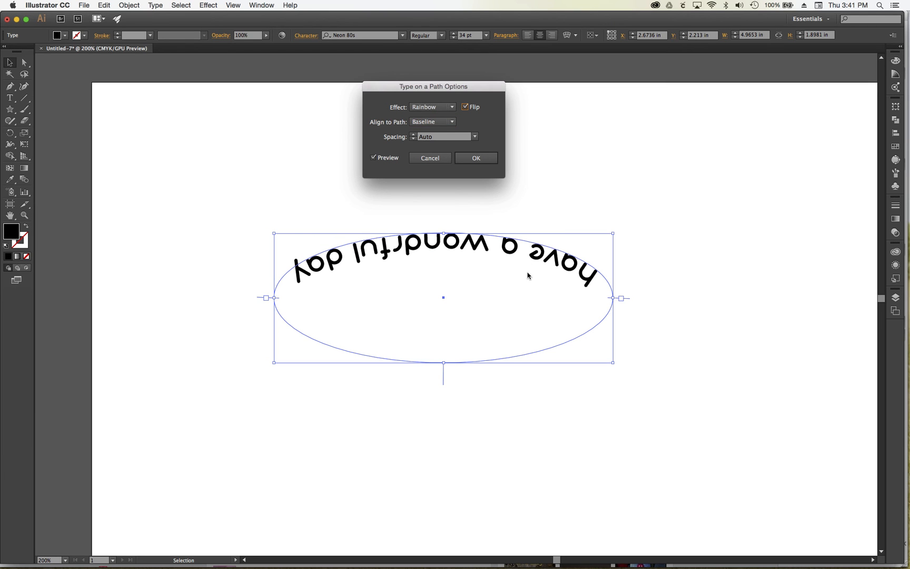
pyautogui.click(472, 158)
pyautogui.moveTo(623, 298); pyautogui.dragTo(315, 326)
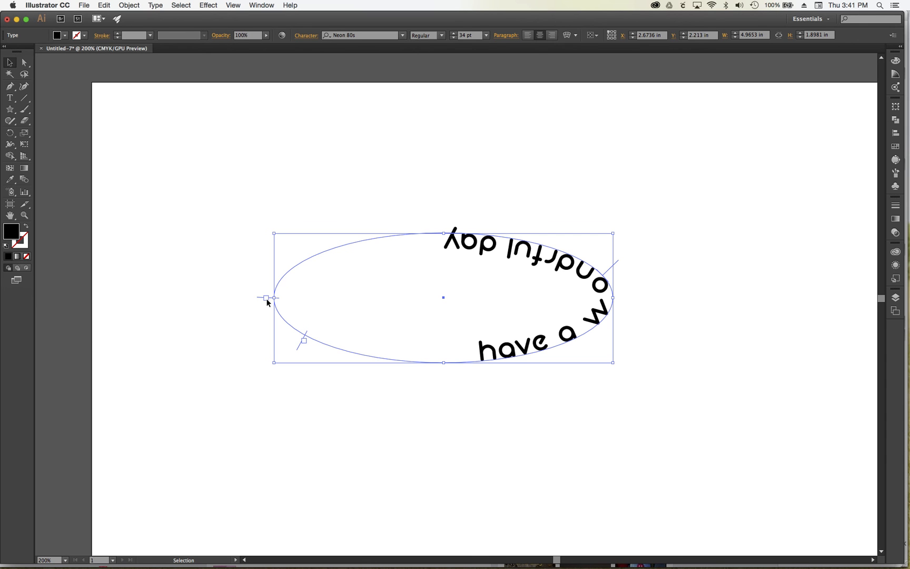
pyautogui.moveTo(278, 299); pyautogui.dragTo(605, 301)
pyautogui.moveTo(296, 345); pyautogui.dragTo(273, 301)
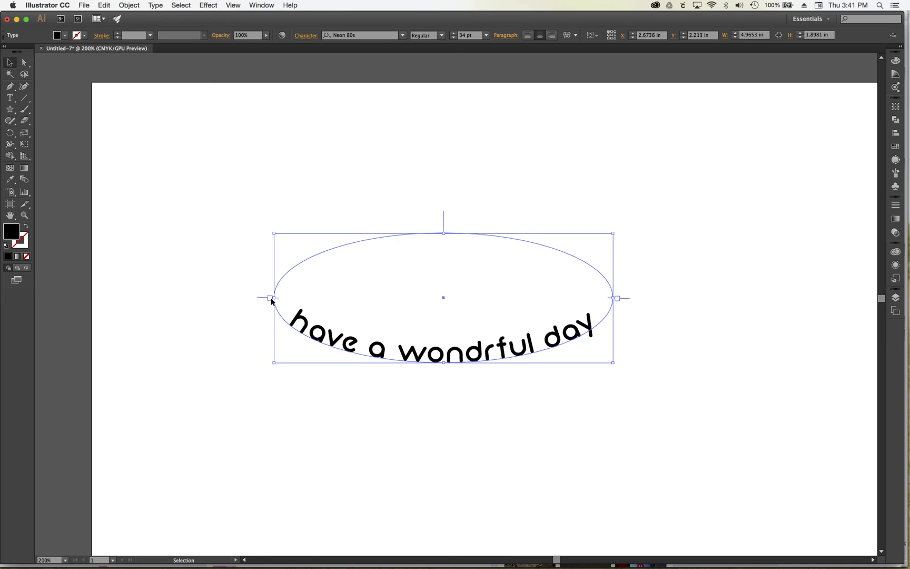
# Reopen the flipped text's Type on a Path options and align it to the path by Center, with the preview on.
pyautogui.click(448, 336)
pyautogui.click(420, 359)
pyautogui.click(158, 8)
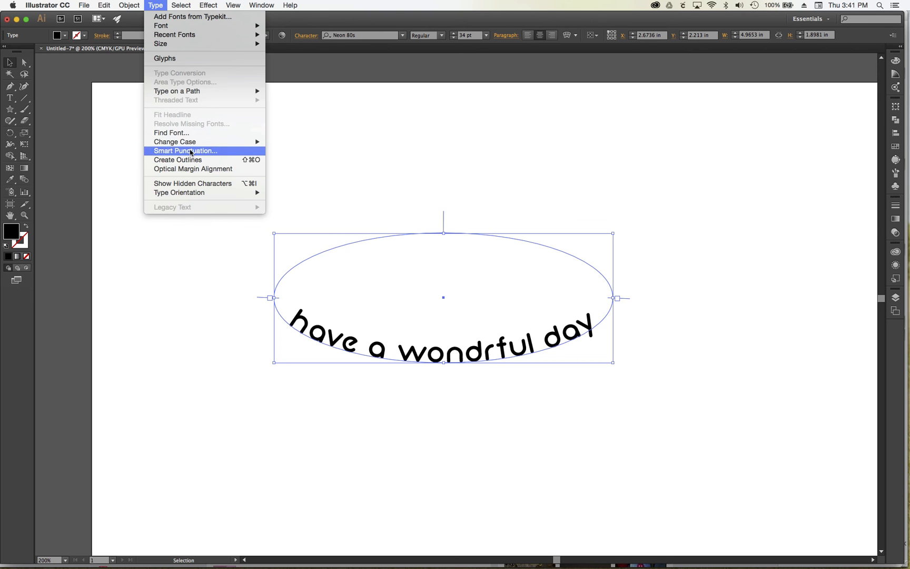
pyautogui.moveTo(190, 91)
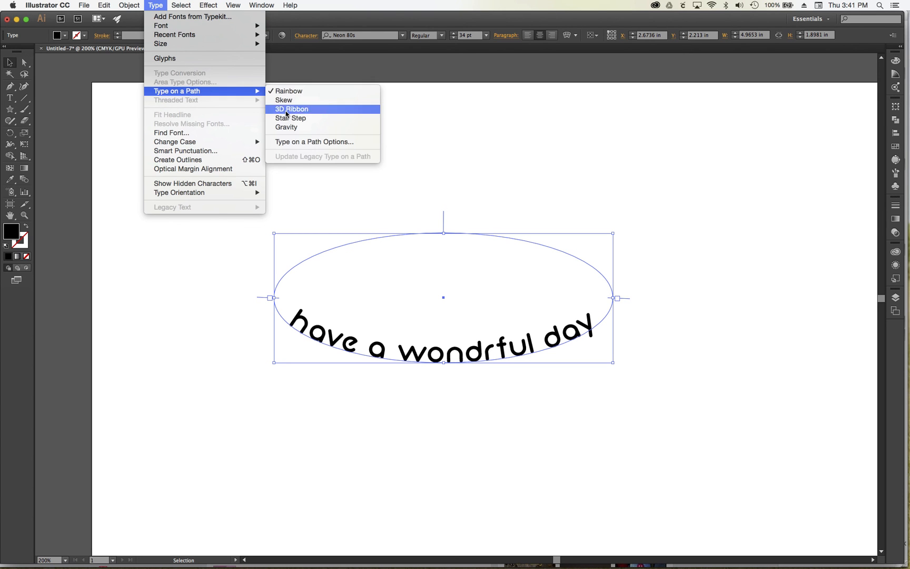
pyautogui.click(293, 143)
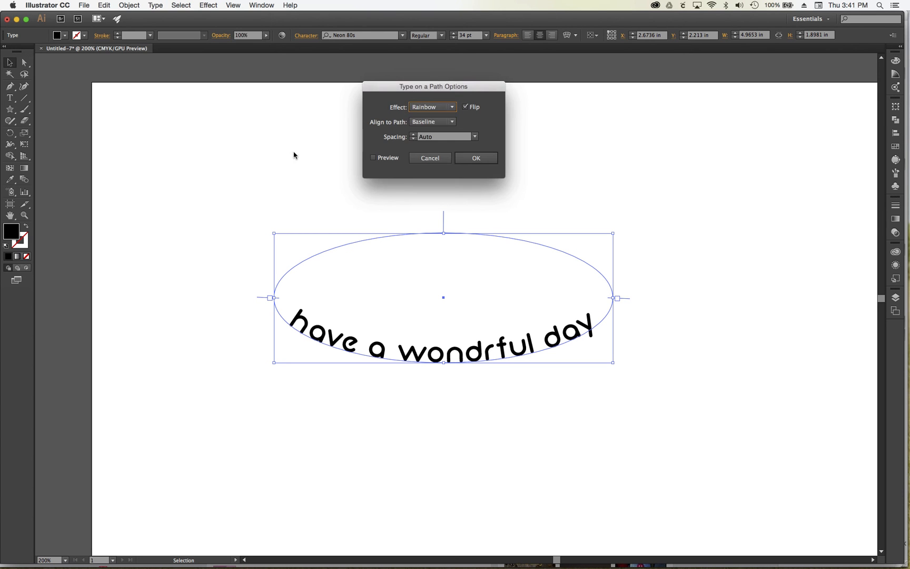
pyautogui.click(436, 126)
pyautogui.click(433, 153)
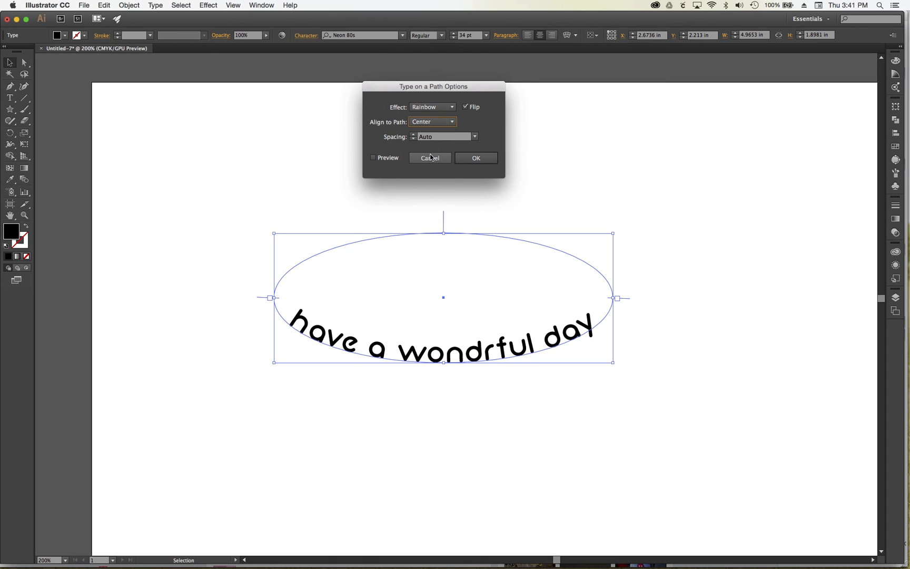
pyautogui.click(374, 158)
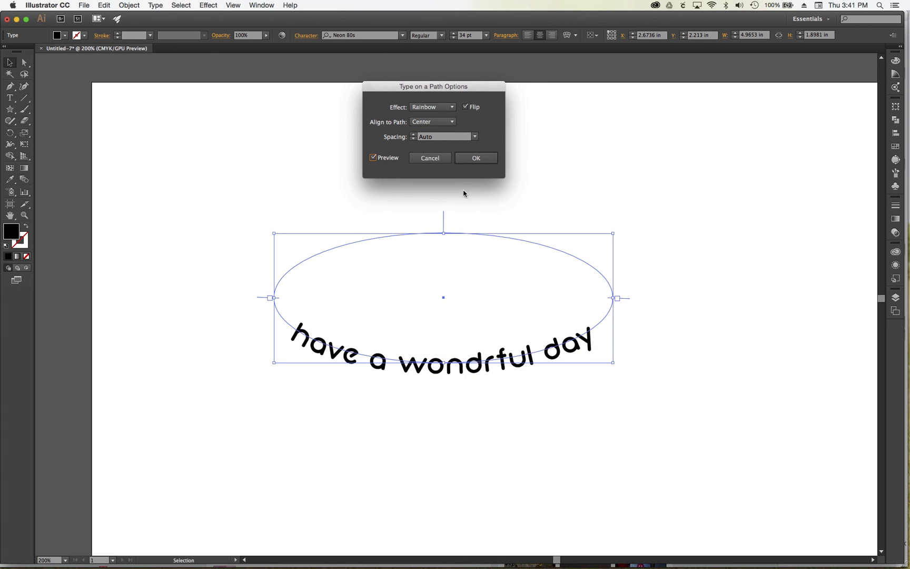
# Try the Descender path alignment on the flipped text and switch it to Ascender.
pyautogui.click(452, 124)
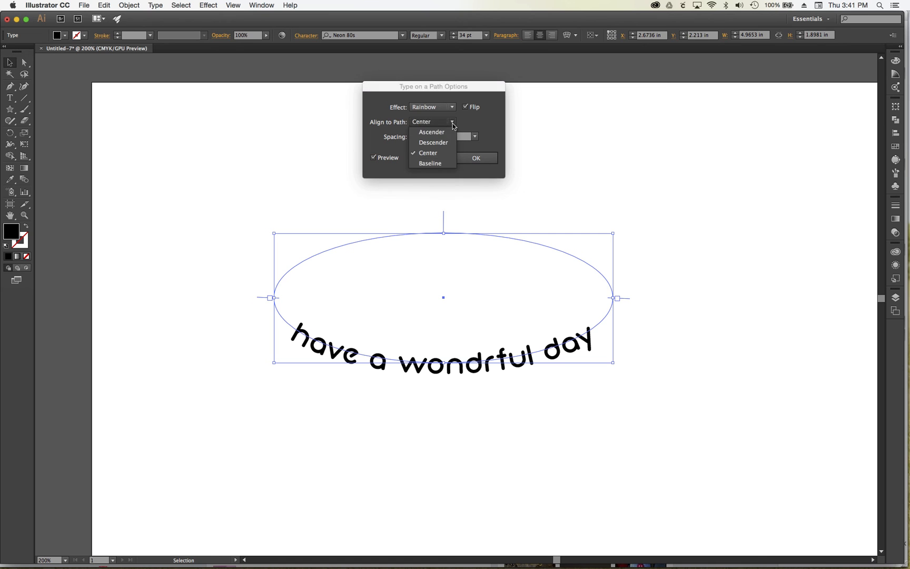
pyautogui.click(446, 140)
pyautogui.click(451, 123)
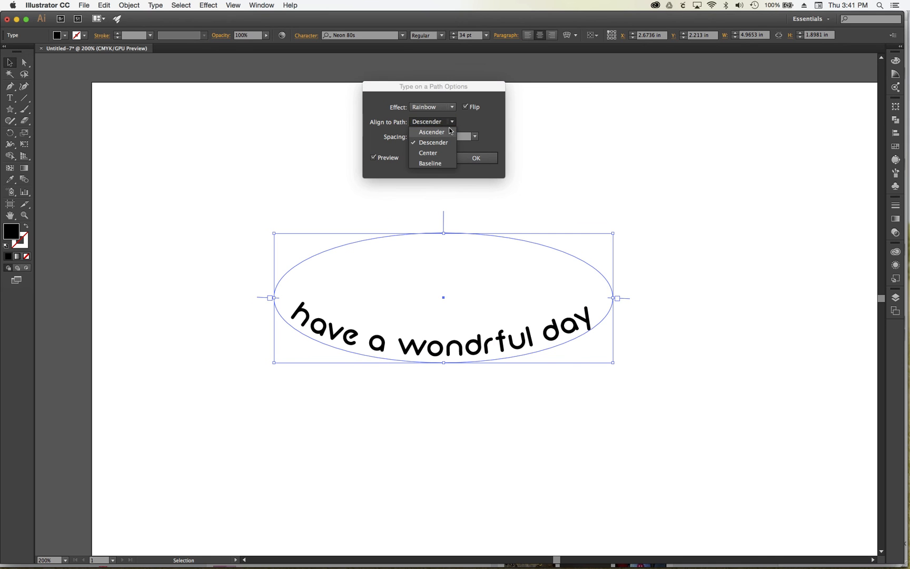
pyautogui.click(444, 136)
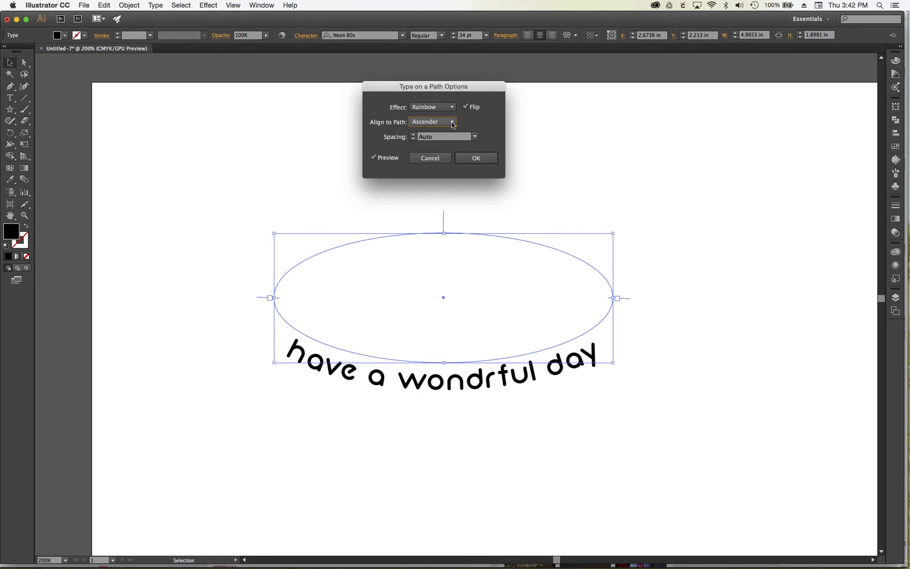